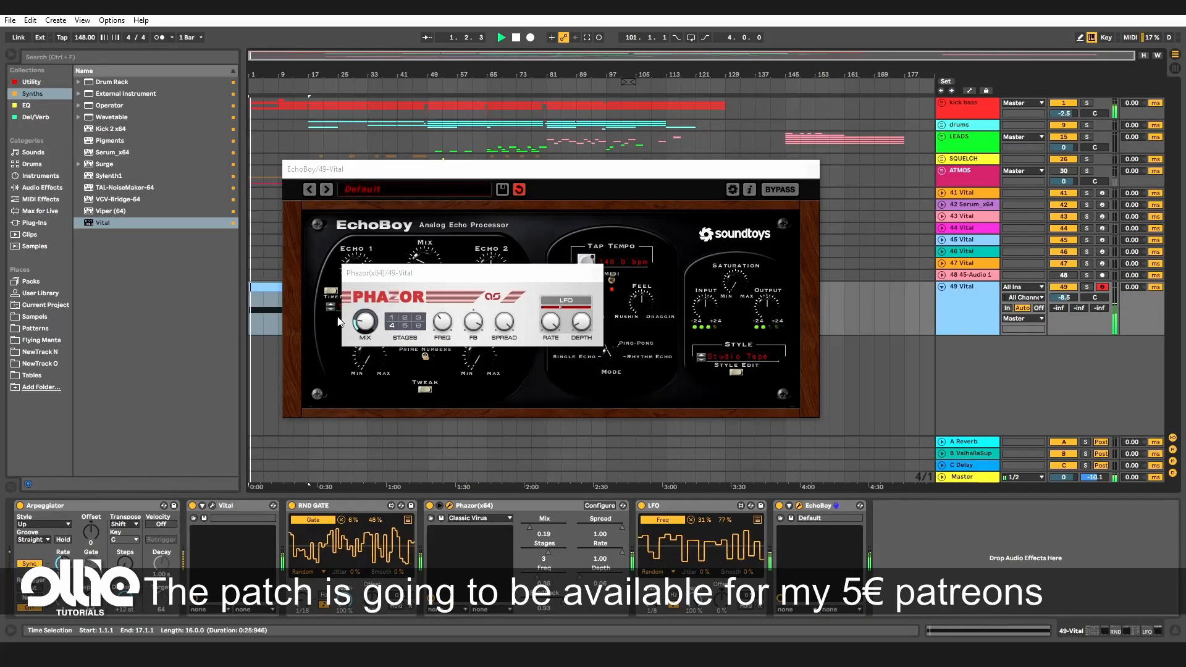
Set the Phazor effect's mix to 0.40 and adjust the volume of the 49 Vital track.
{"action": "left_click_drag", "start_coordinate": [364, 324], "coordinate": [385, 315]}
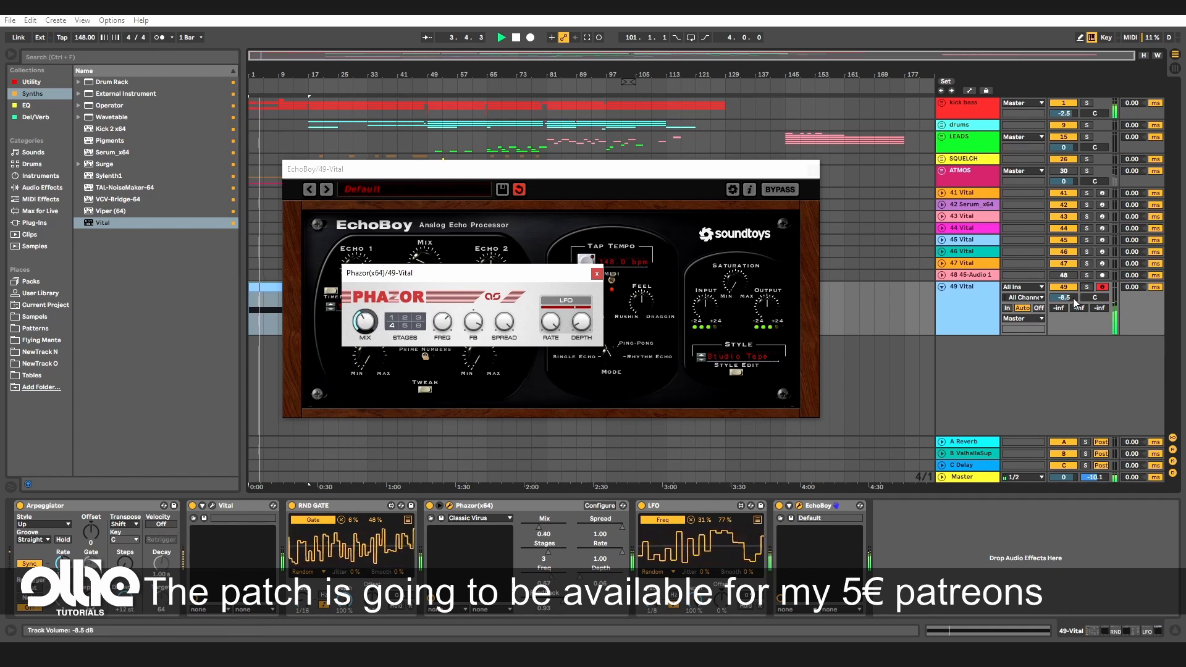
{"action": "left_click_drag", "start_coordinate": [1074, 299], "coordinate": [1073, 306]}
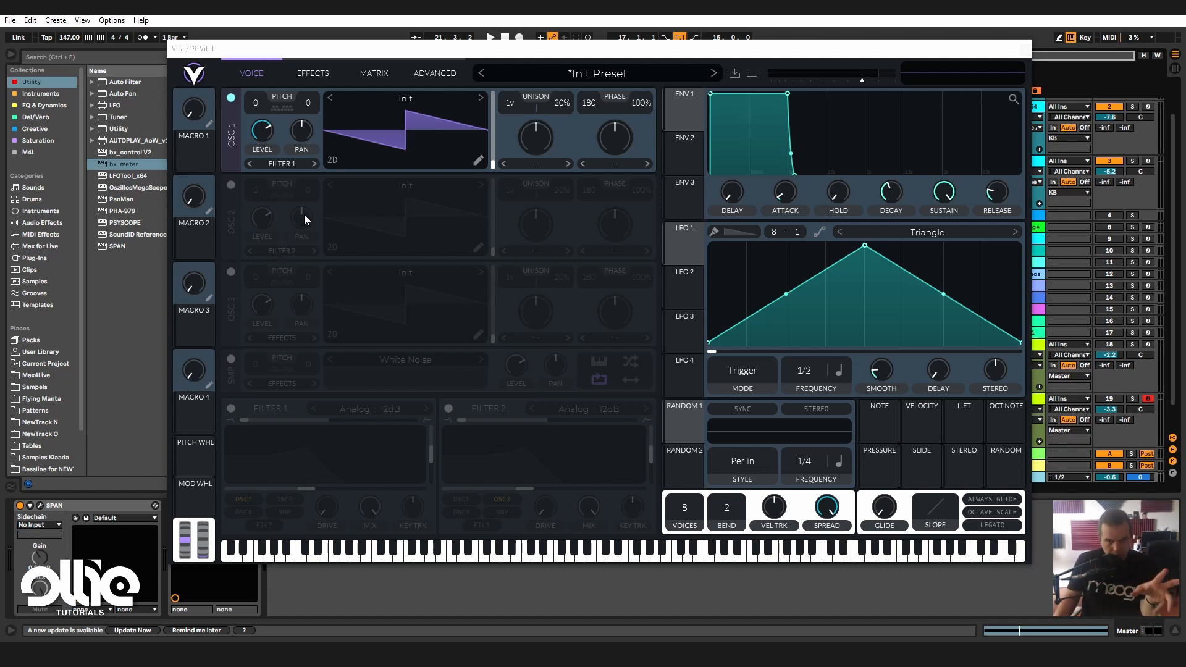
Set oscillator 1's spectral warp to Inharmonic Stretch in the Vital instance on track 19.
{"action": "left_click", "coordinate": [1040, 404]}
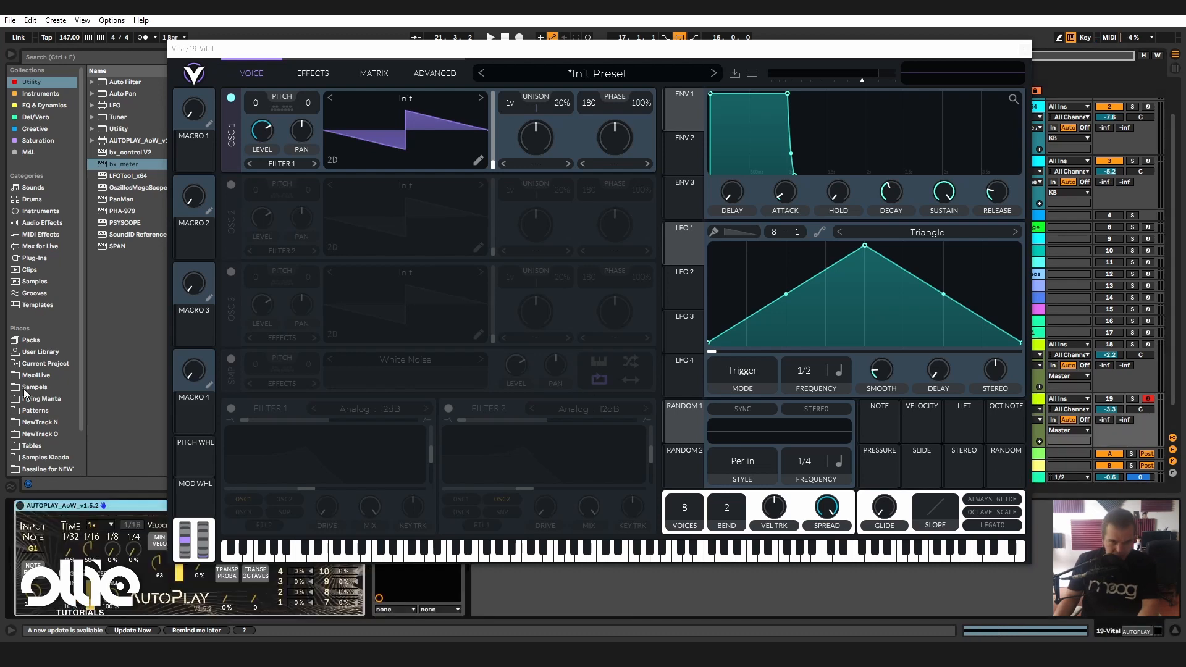
{"action": "left_click_drag", "start_coordinate": [487, 56], "coordinate": [554, 85]}
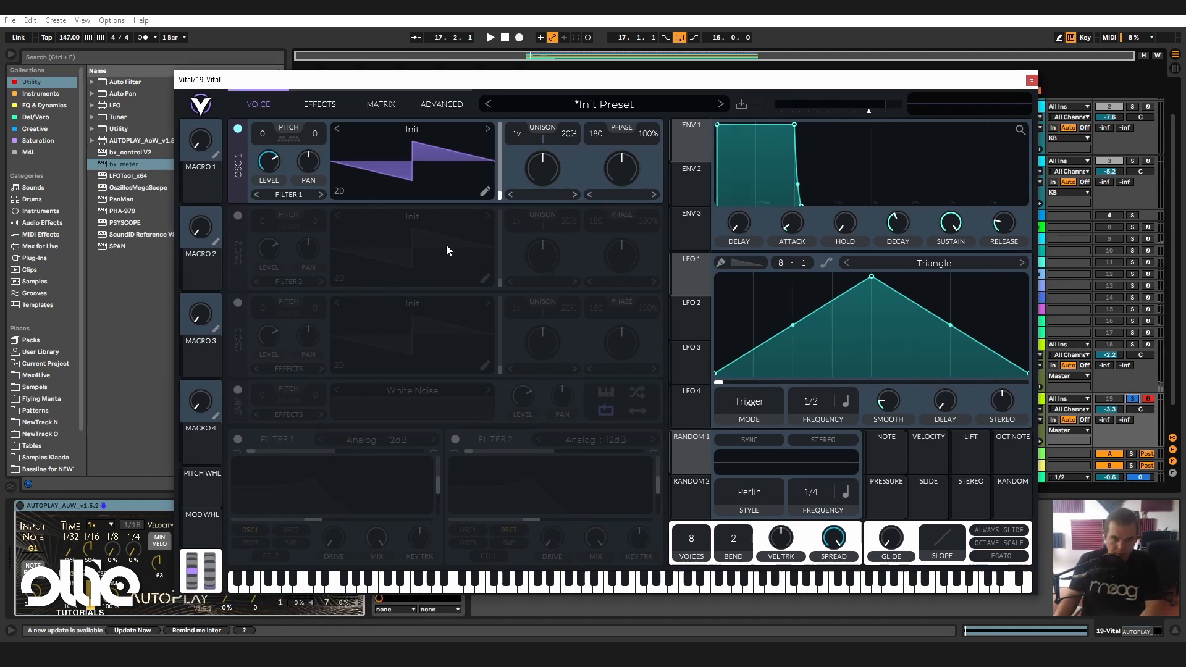
{"action": "left_click", "coordinate": [543, 196]}
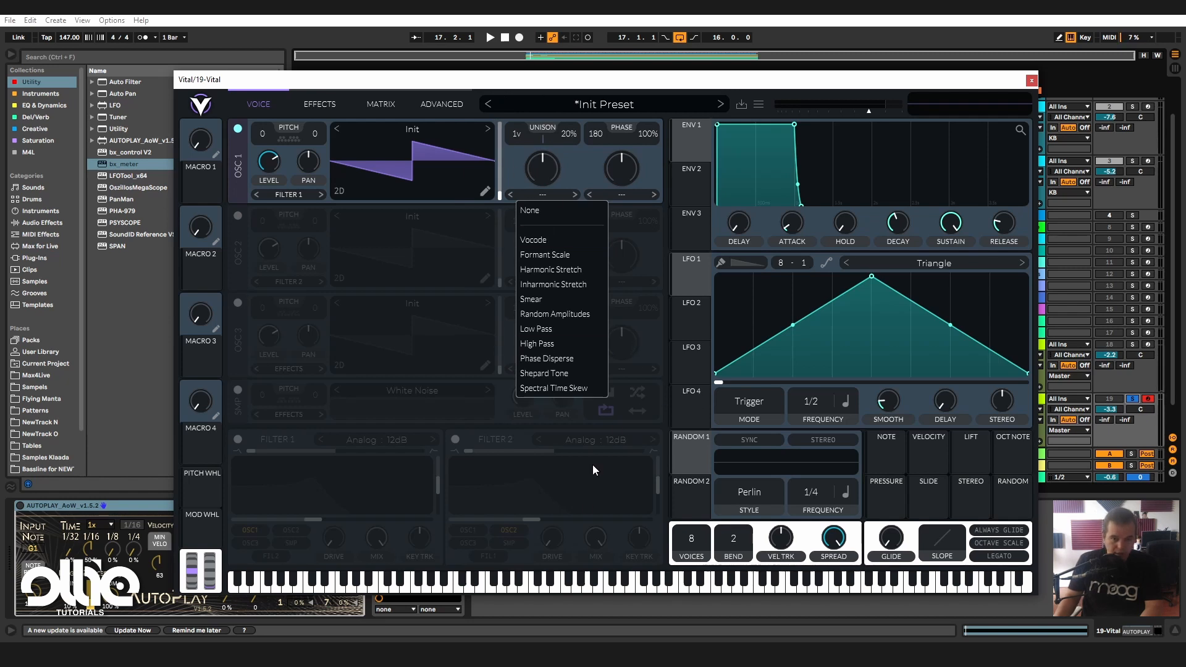
{"action": "left_click", "coordinate": [572, 285]}
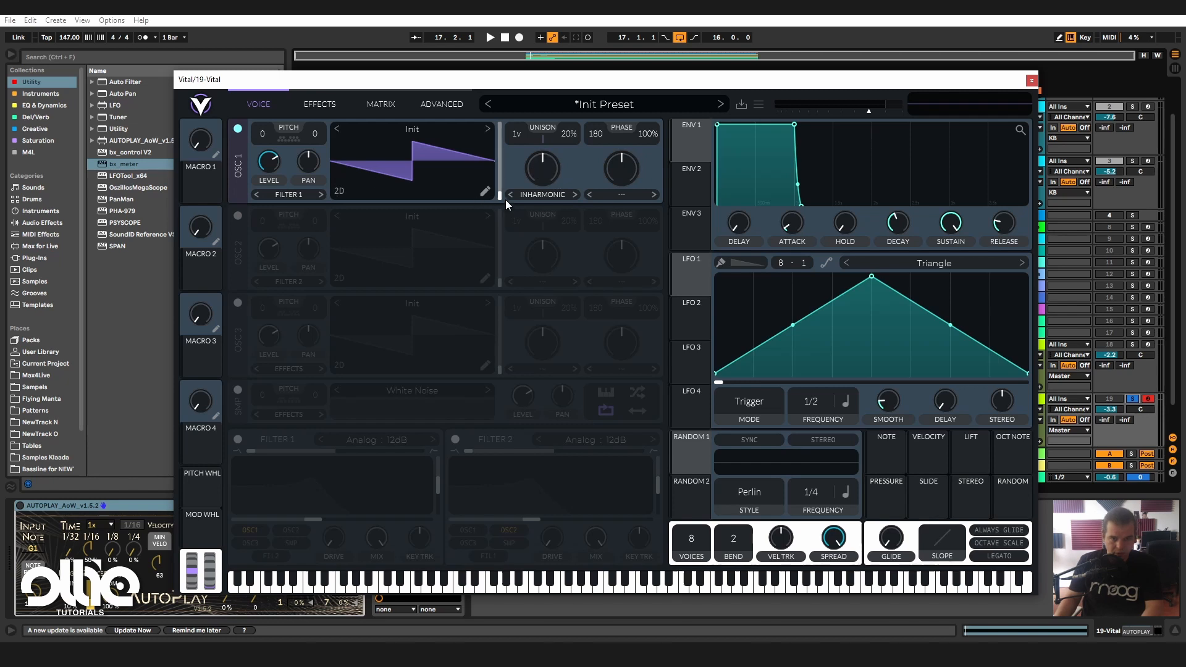
Try different Inharmonic Stretch amounts on oscillator 1 during playback and reset the amount to its default.
{"action": "key", "text": "space"}
{"action": "mouse_move", "coordinate": [542, 175]}
{"action": "left_mouse_down"}
{"action": "mouse_move", "coordinate": [574, 120]}
{"action": "mouse_move", "coordinate": [556, 168]}
{"action": "mouse_move", "coordinate": [538, 162]}
{"action": "left_mouse_up"}
{"action": "double_click", "coordinate": [538, 164]}
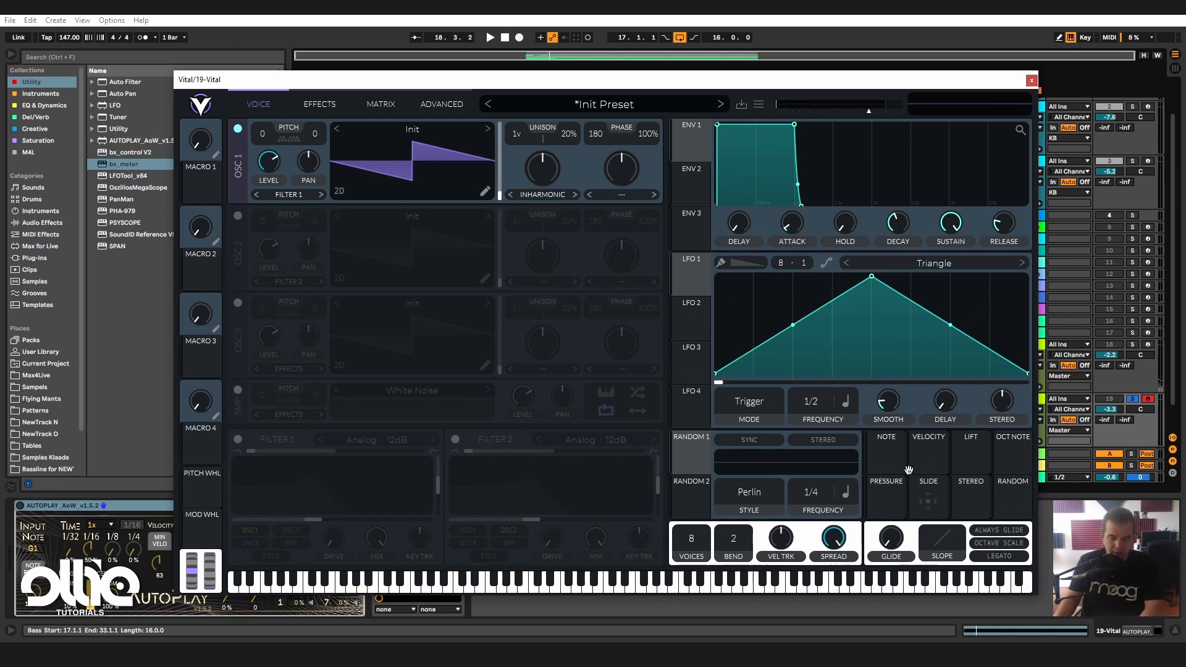
Assign LFO 1 without smoothing to oscillator 1's spectral warp amount and set its mode to Envelope.
{"action": "left_click_drag", "start_coordinate": [883, 394], "coordinate": [889, 410]}
{"action": "left_click_drag", "start_coordinate": [690, 272], "coordinate": [550, 185]}
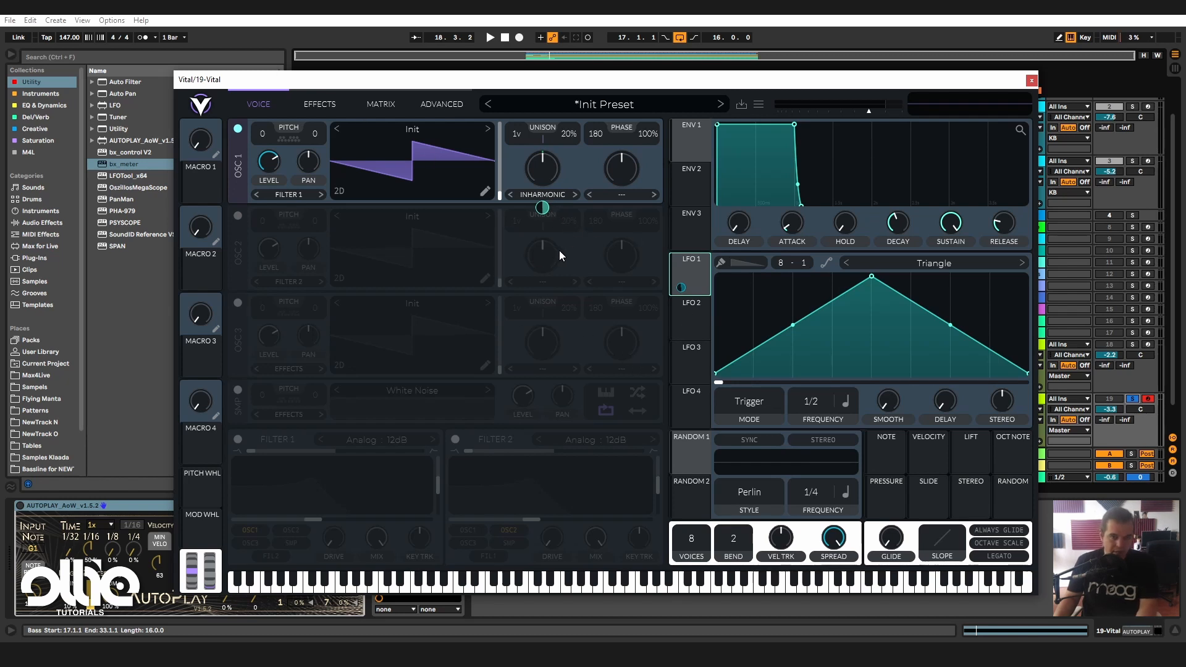
{"action": "key", "text": "space"}
{"action": "key", "text": "space"}
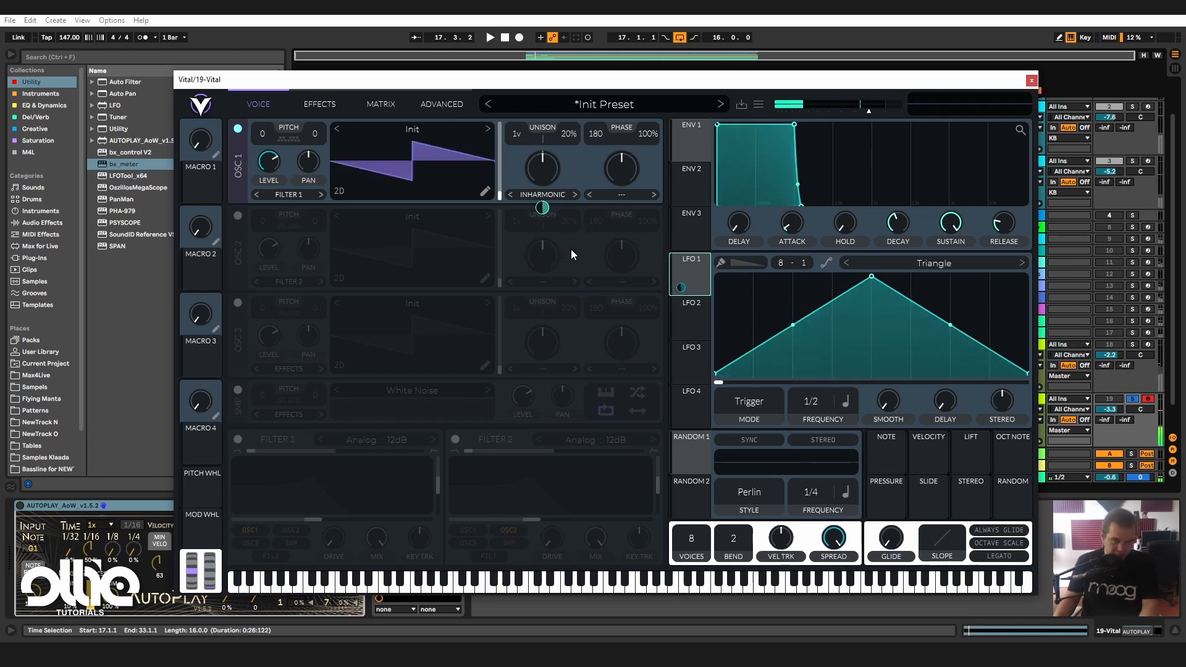
{"action": "left_click", "coordinate": [759, 410]}
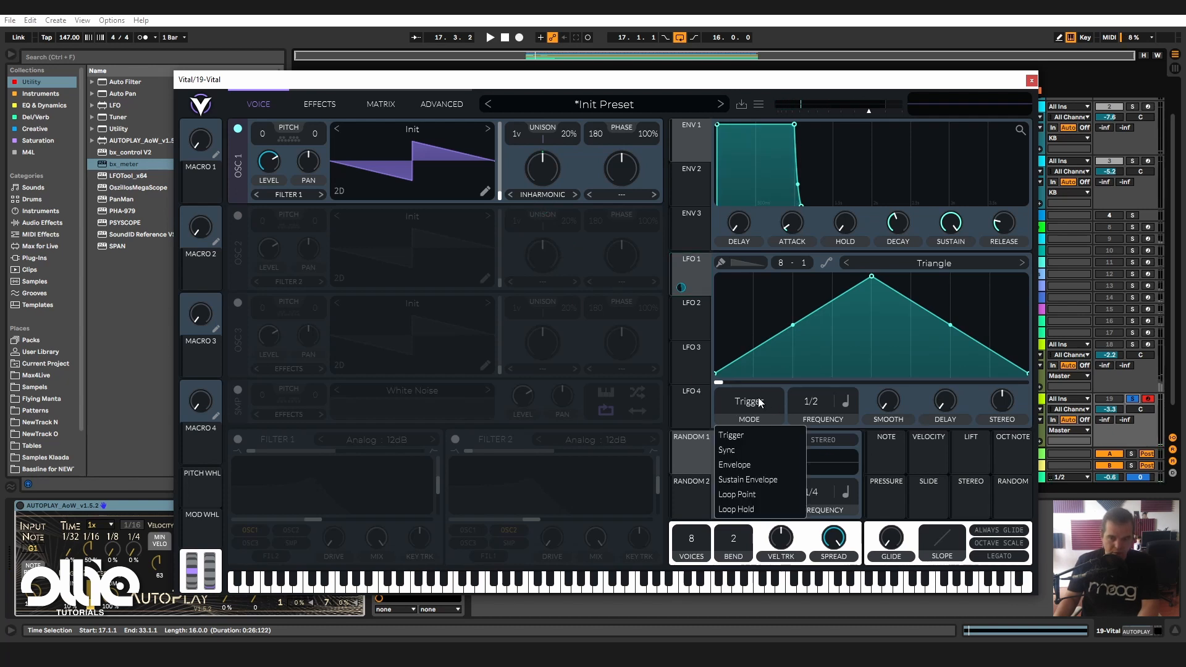
{"action": "left_click", "coordinate": [773, 468]}
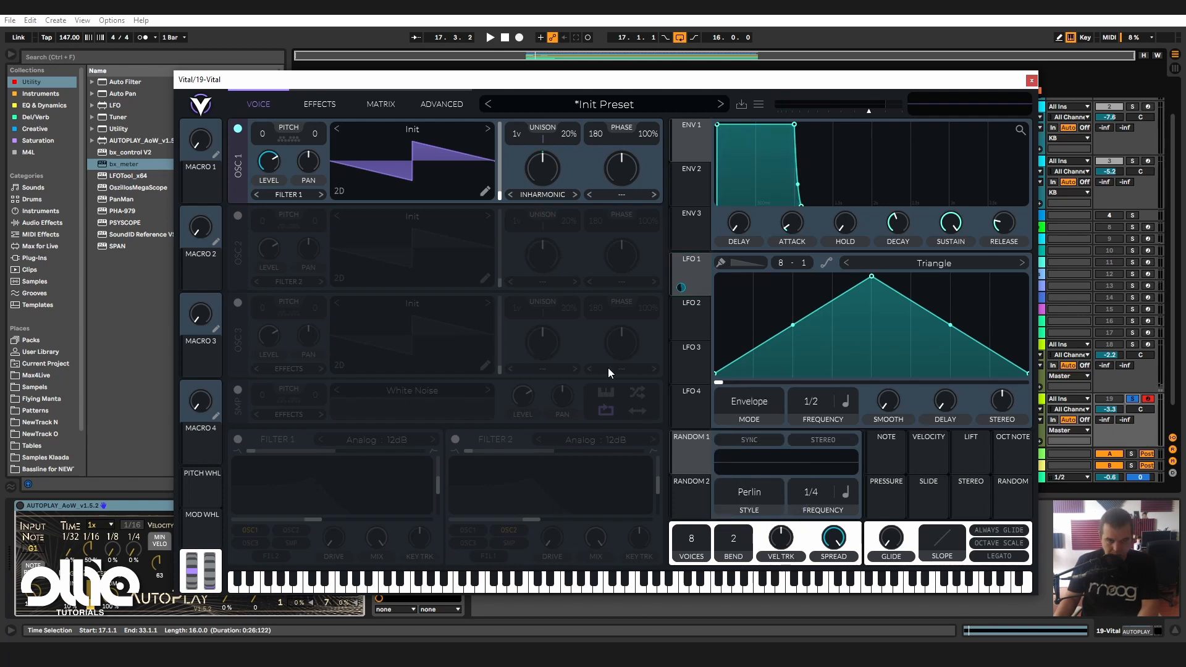
Resynthesize the current preset into oscillator 1's wavetable.
{"action": "right_click", "coordinate": [395, 169]}
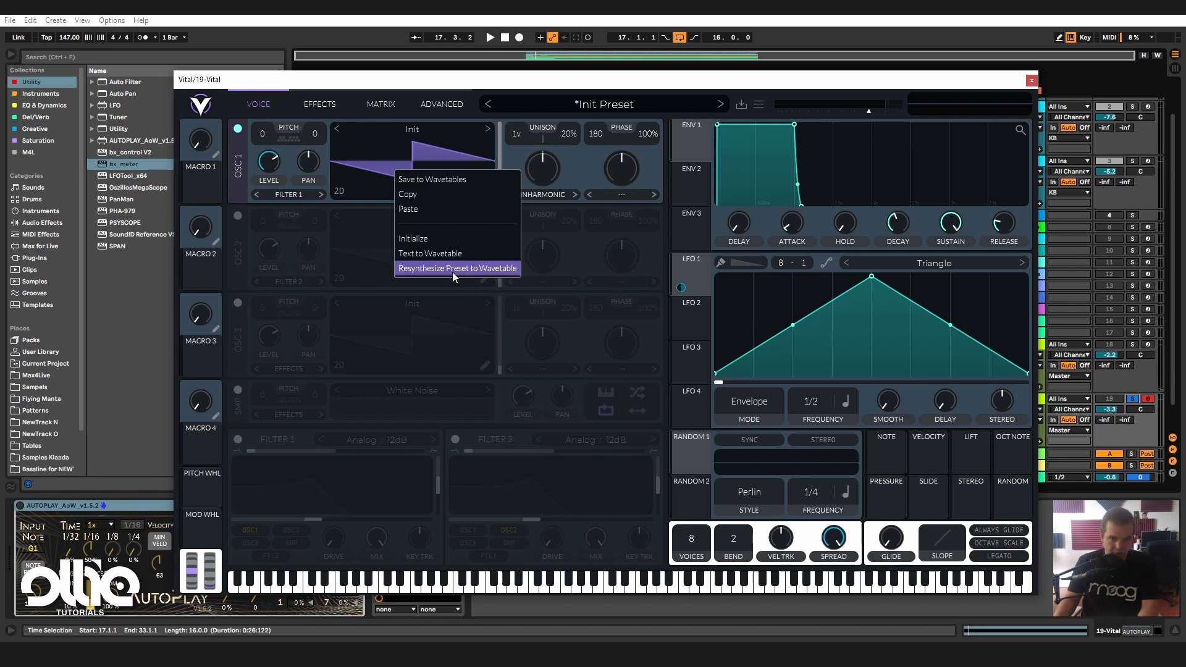
{"action": "left_click", "coordinate": [438, 134]}
{"action": "left_click", "coordinate": [520, 119]}
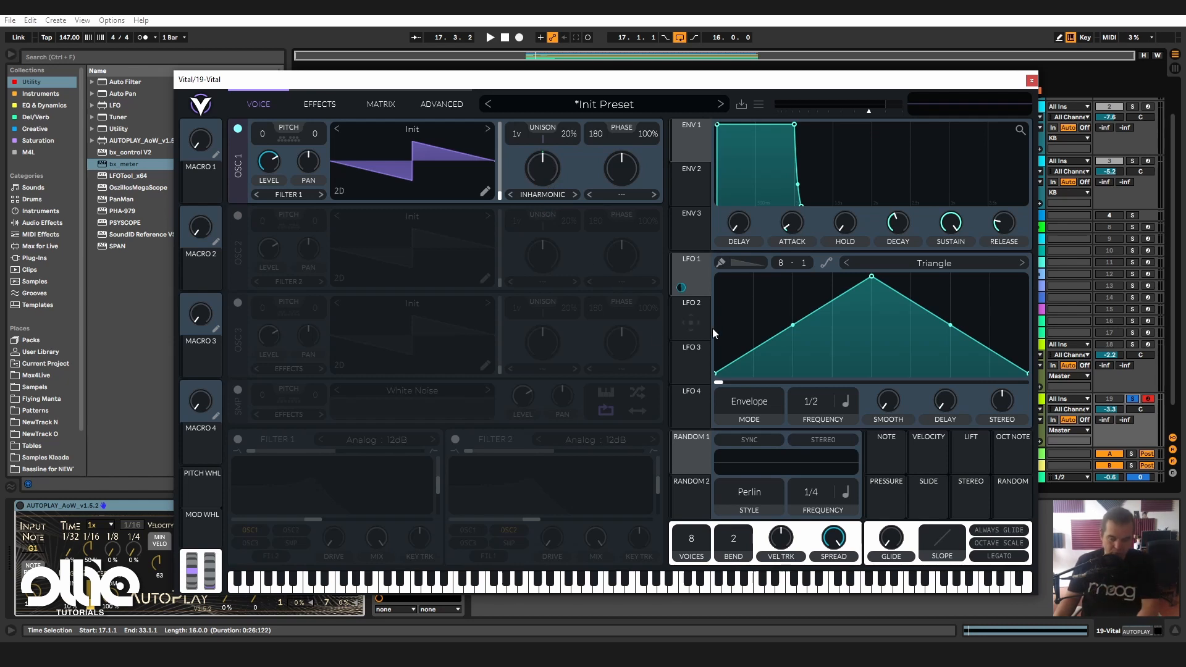
{"action": "right_click", "coordinate": [411, 150]}
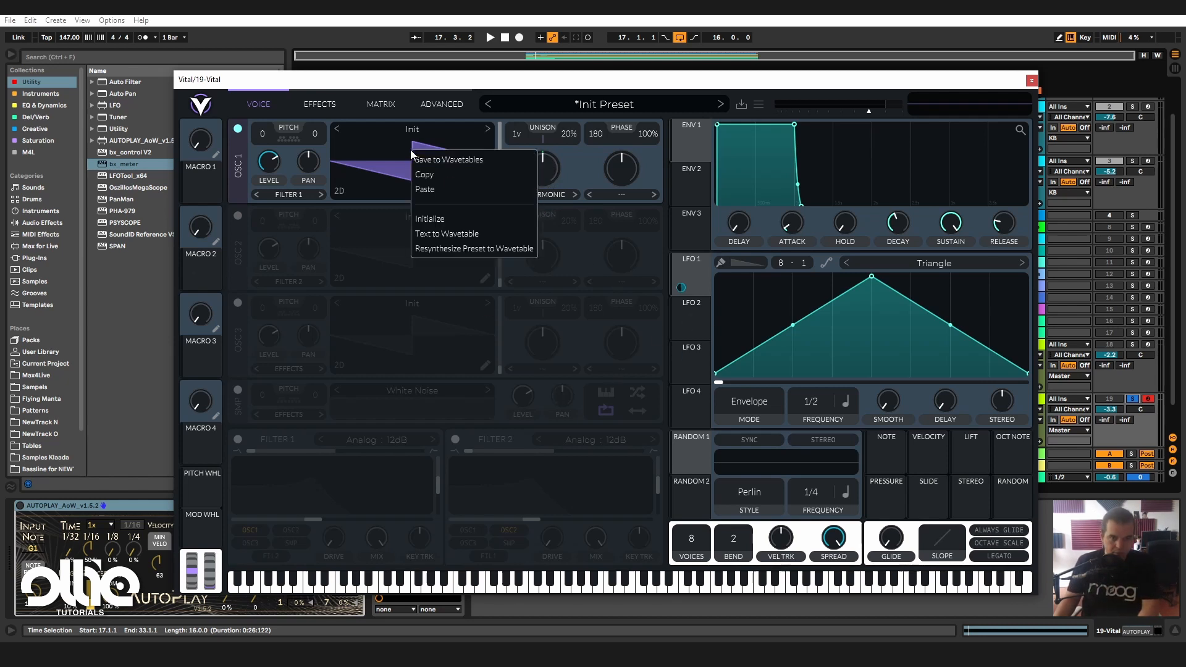
{"action": "left_click", "coordinate": [458, 247]}
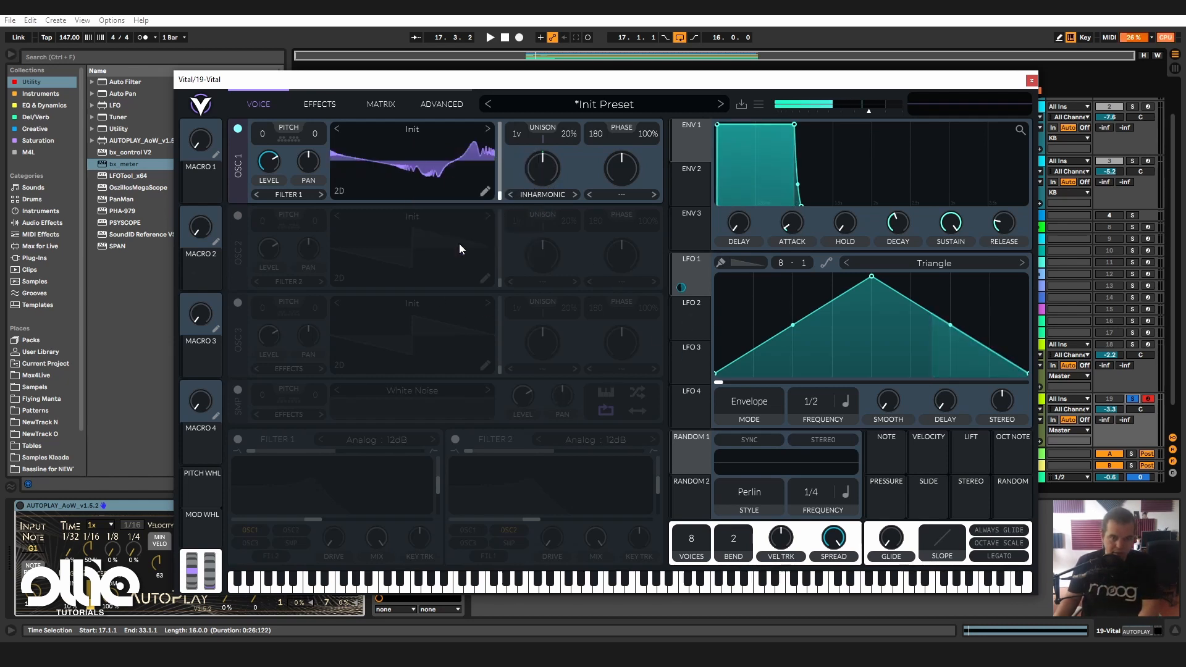
Set oscillator 1's spectral warp to None and sweep the wavetable frames during playback, returning to the first frame.
{"action": "left_click", "coordinate": [546, 195]}
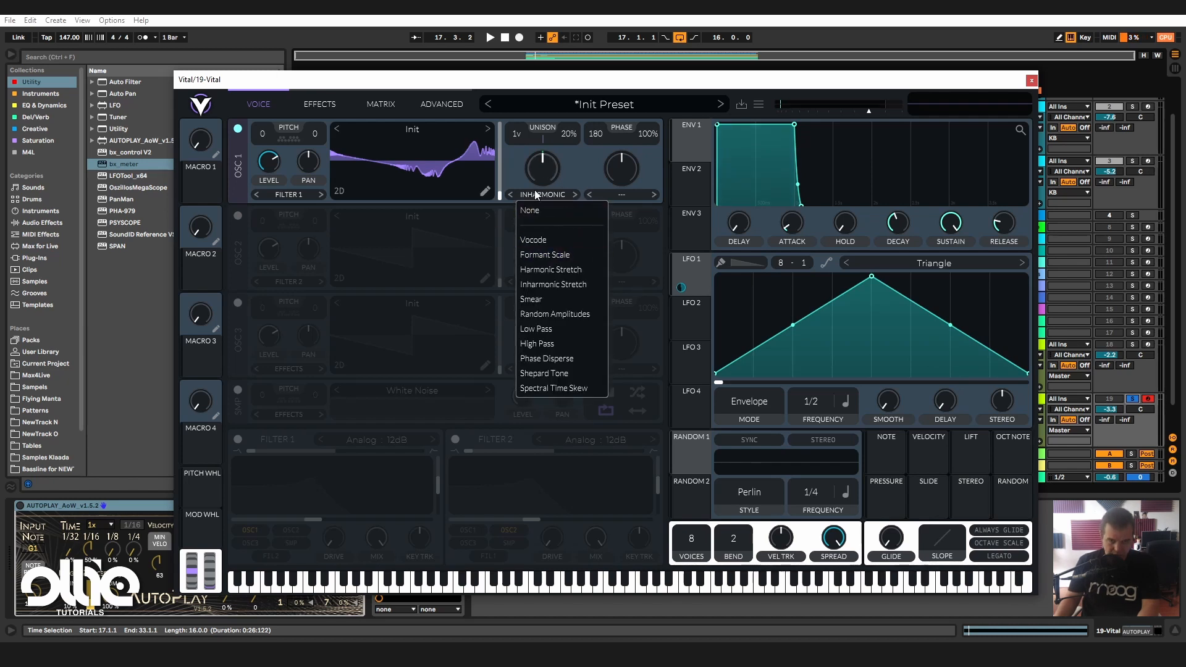
{"action": "left_click", "coordinate": [547, 210]}
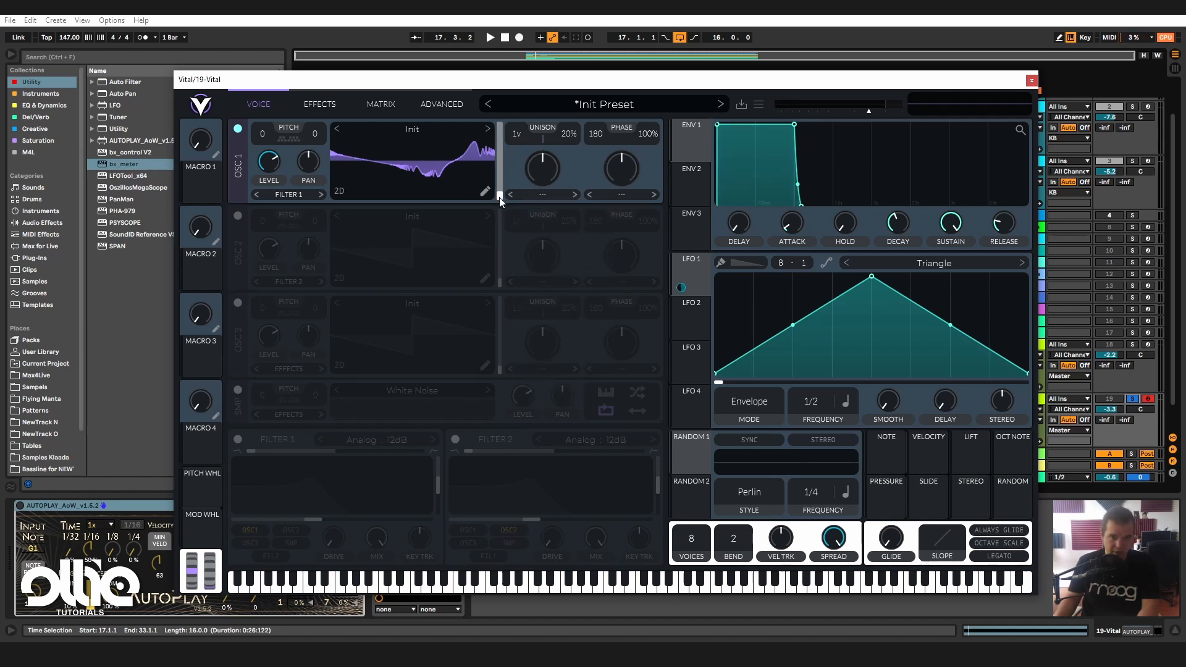
{"action": "key", "text": "space"}
{"action": "left_click_drag", "start_coordinate": [499, 196], "coordinate": [510, 112]}
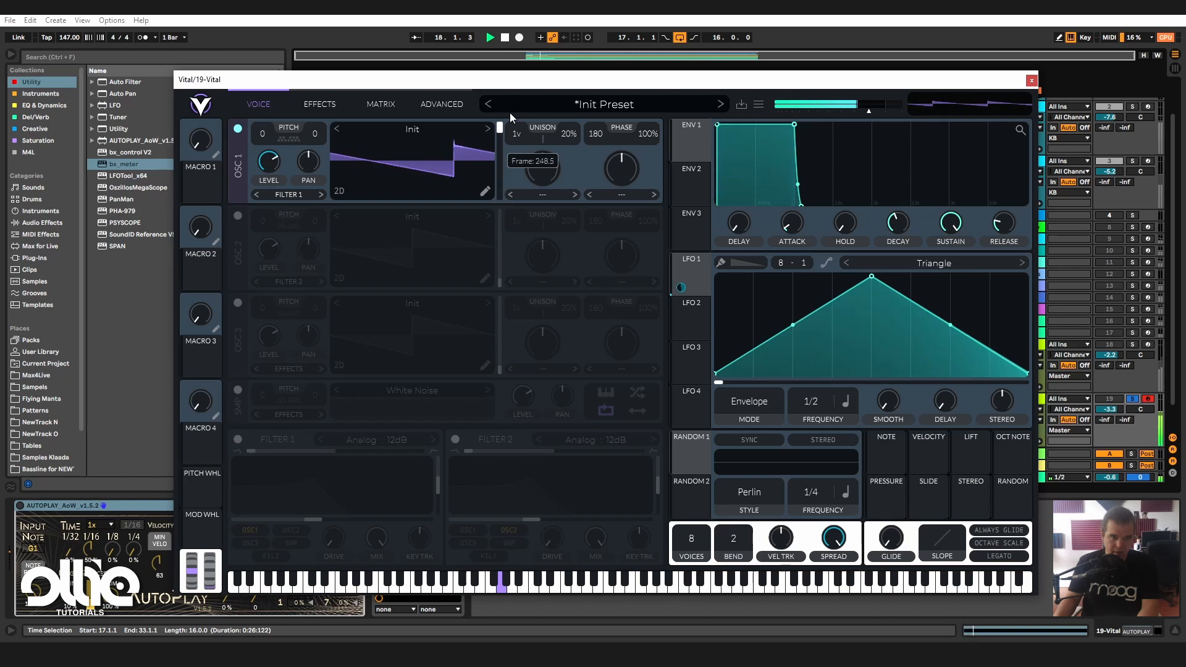
{"action": "left_click_drag", "start_coordinate": [513, 166], "coordinate": [512, 214]}
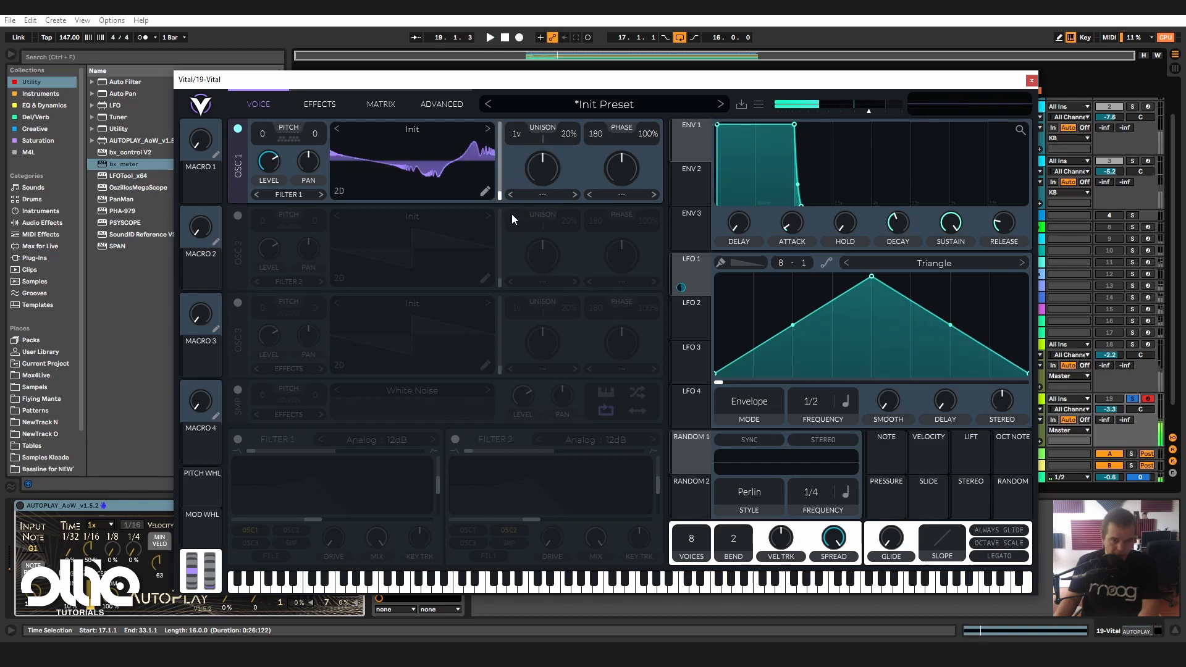
Set the blend style of oscillator 1's audio file source to Spectral in the wavetable editor and audition the frames.
{"action": "left_click", "coordinate": [485, 192]}
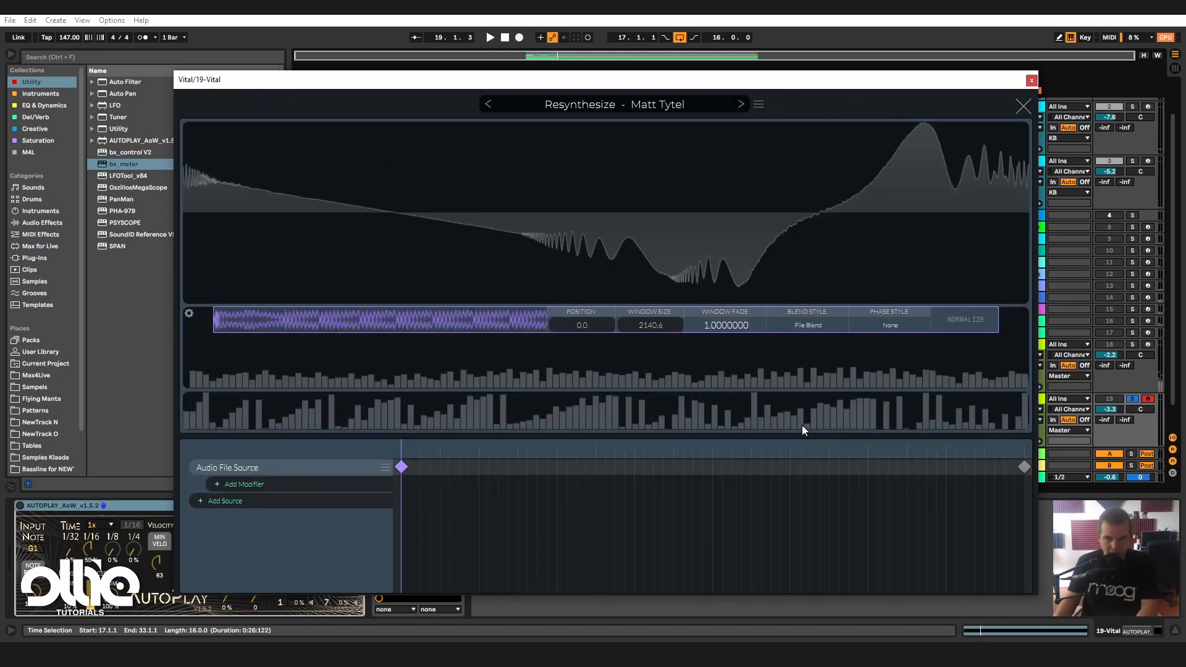
{"action": "left_click", "coordinate": [1024, 108]}
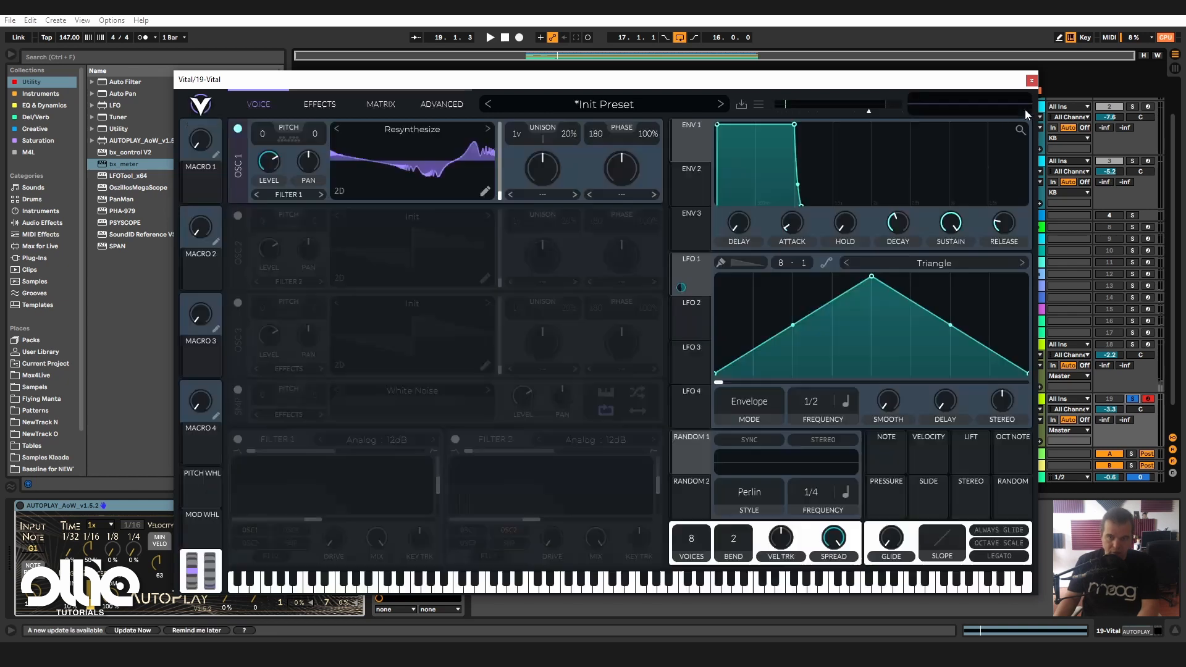
{"action": "left_click", "coordinate": [486, 193]}
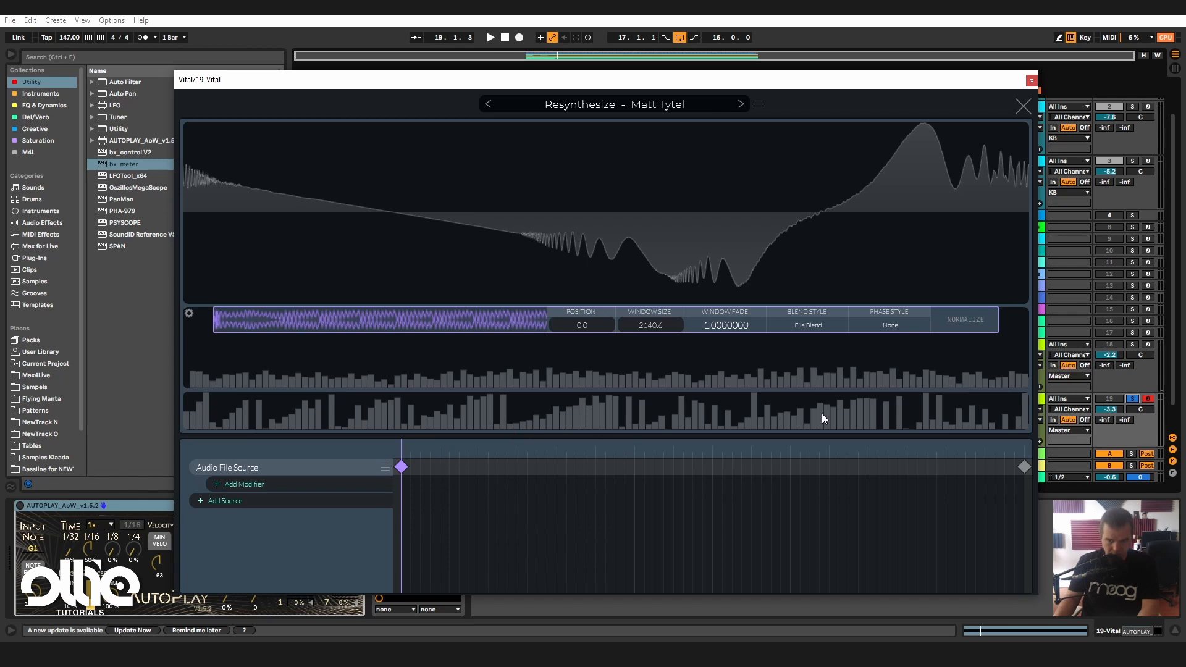
{"action": "left_click", "coordinate": [813, 325]}
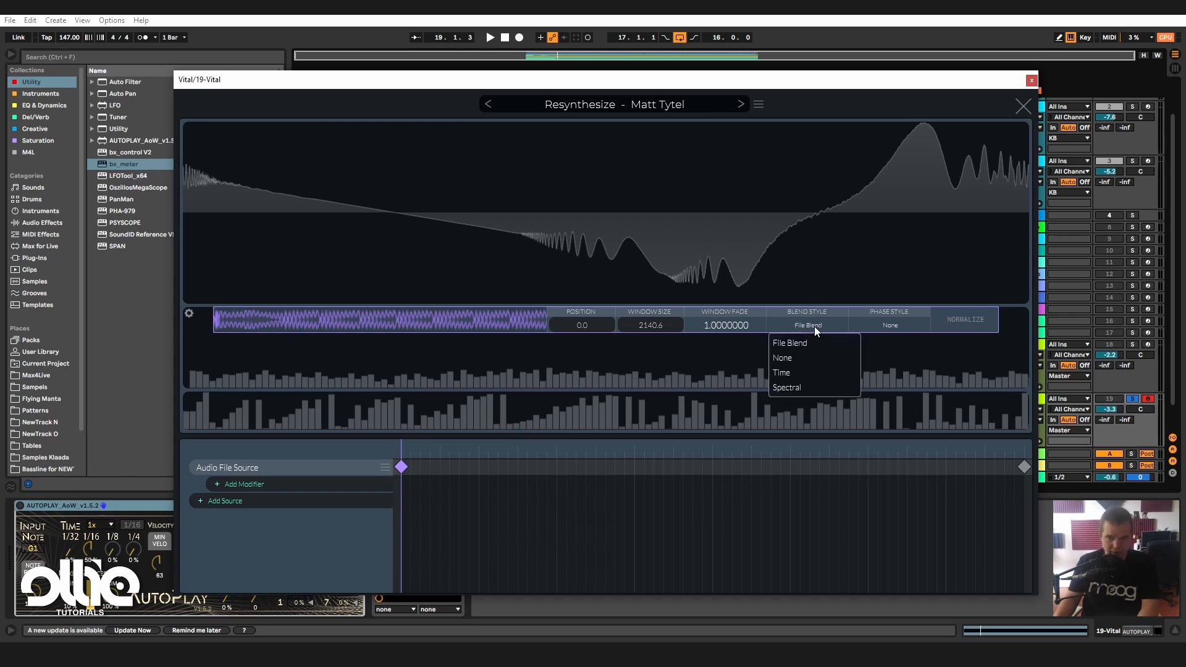
{"action": "left_click", "coordinate": [814, 387]}
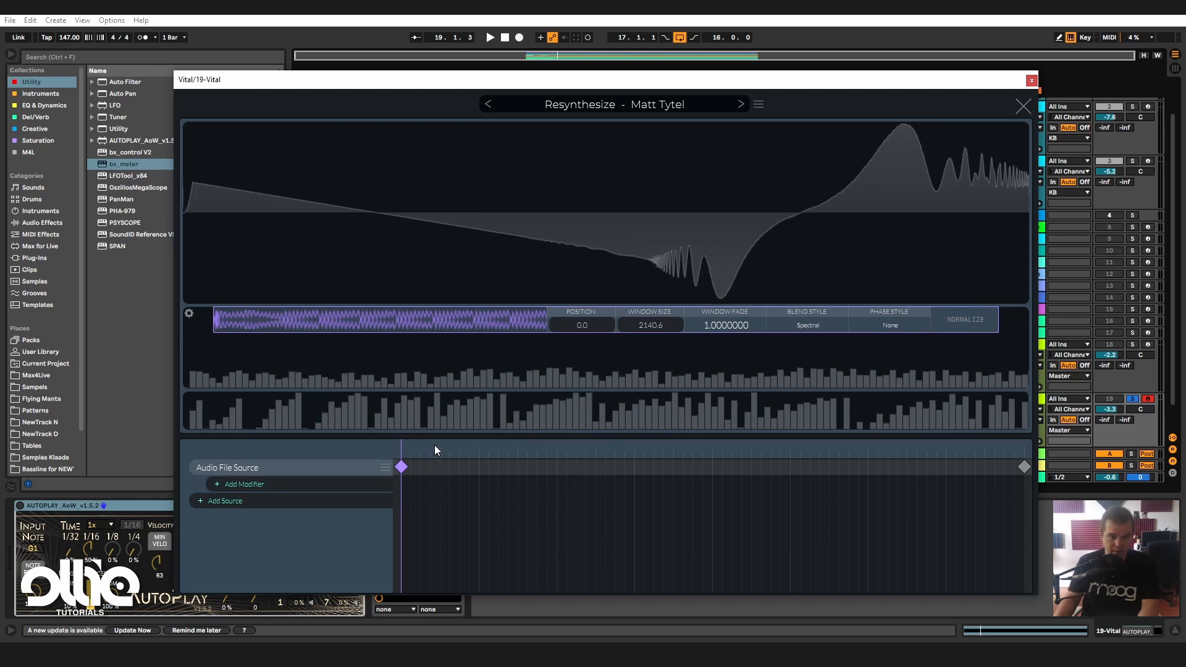
{"action": "key", "text": "space"}
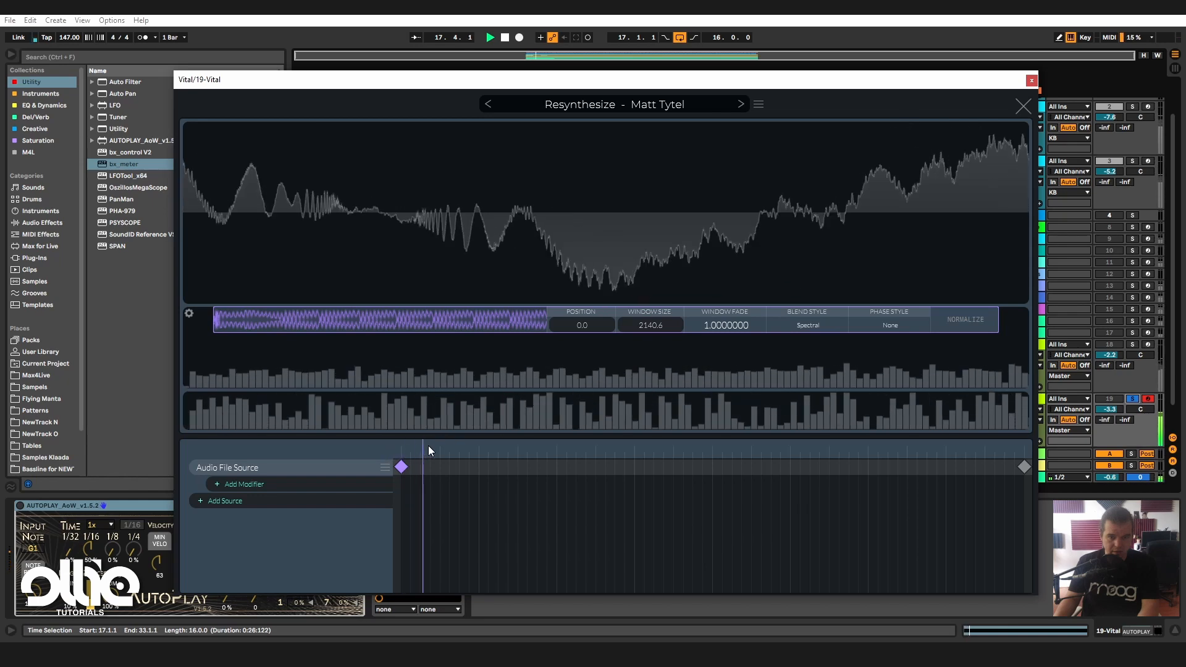
{"action": "left_click_drag", "start_coordinate": [429, 447], "coordinate": [345, 446]}
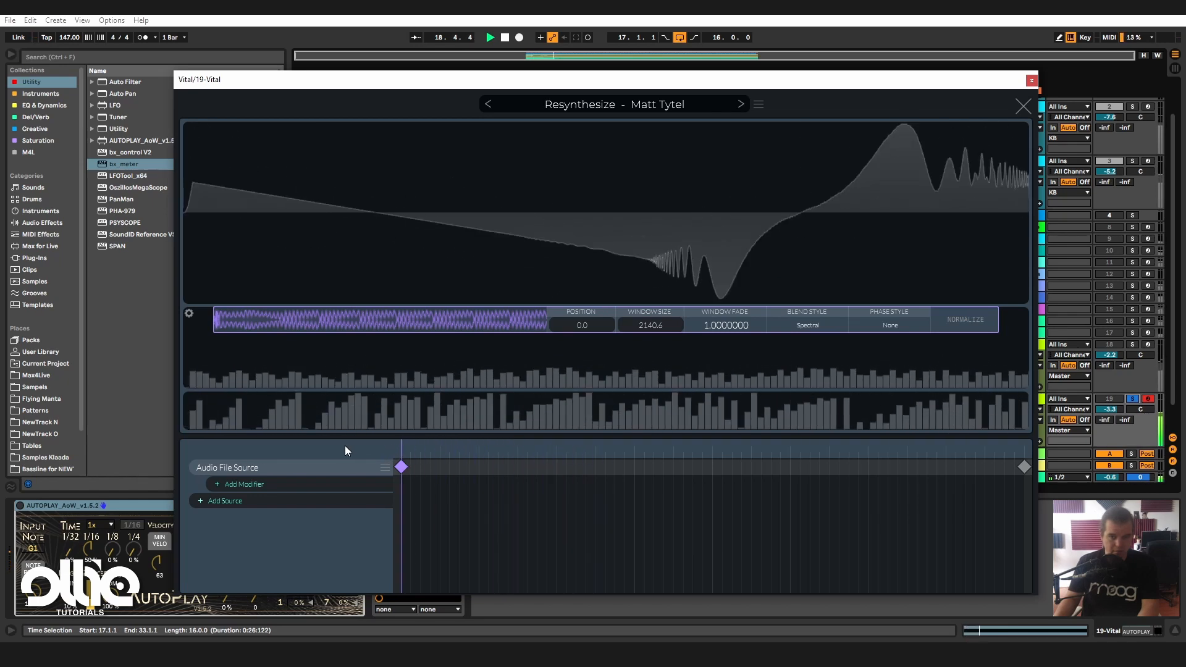
Set the audio file source's phase style to Vocode and audition the wavetable frames.
{"action": "left_click", "coordinate": [885, 325]}
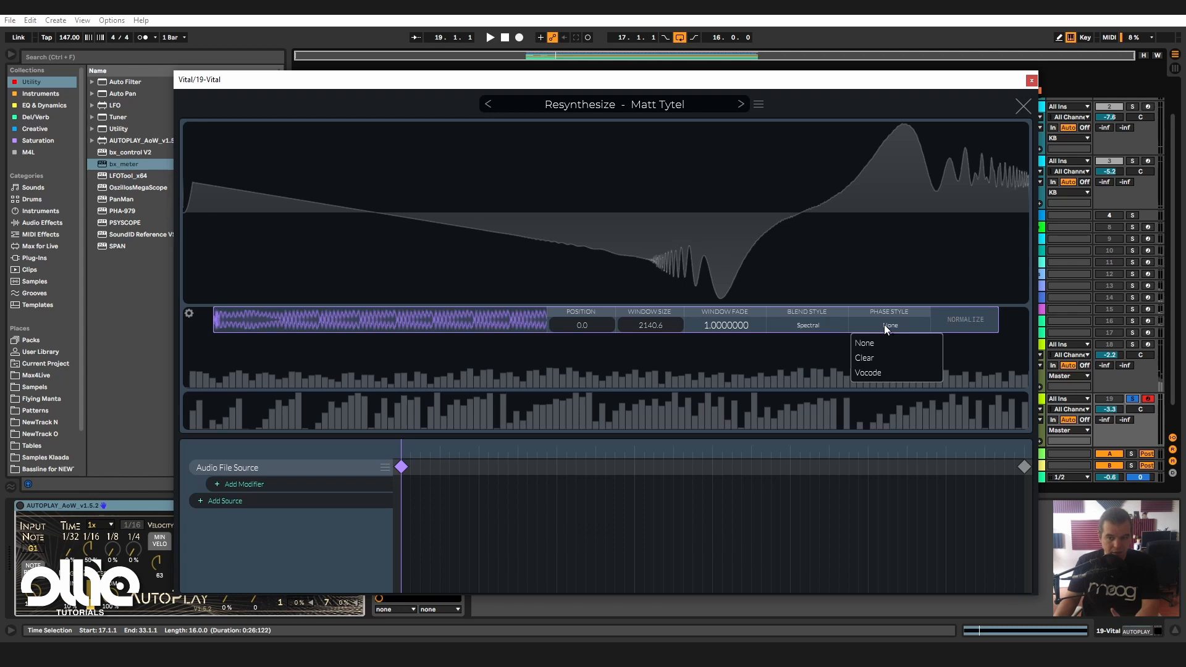
{"action": "left_click", "coordinate": [889, 374]}
{"action": "key", "text": "space"}
{"action": "left_click_drag", "start_coordinate": [403, 448], "coordinate": [370, 432]}
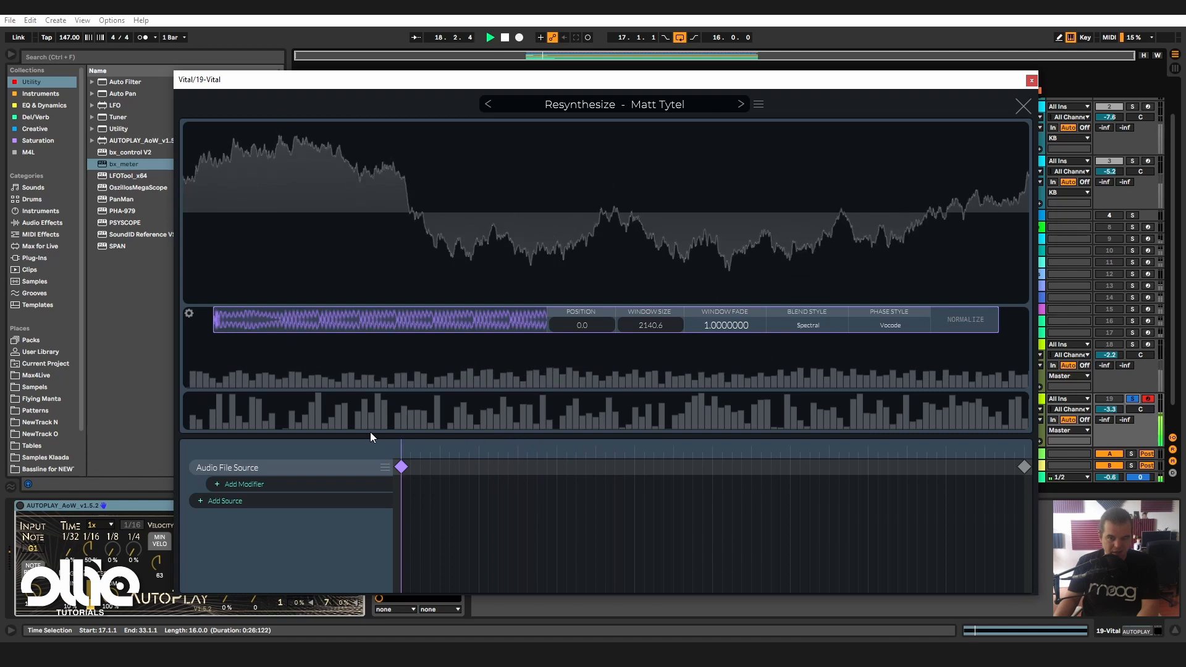
{"action": "key", "text": "space"}
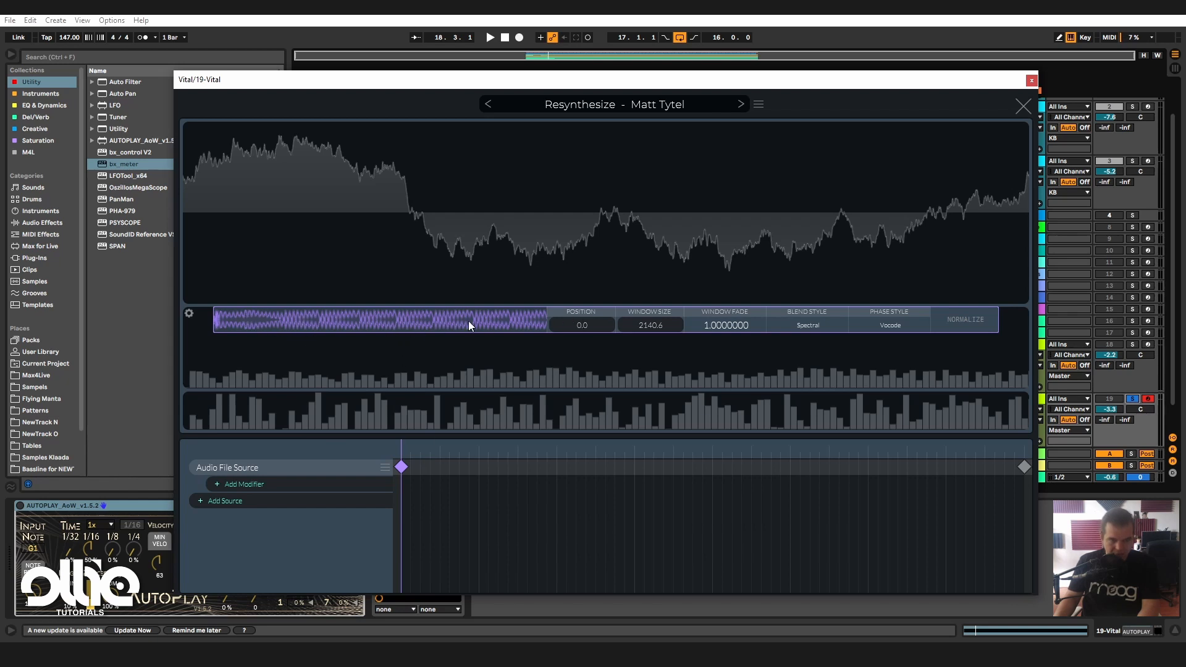
Move the last keyframe's audio position to about 39428 and audition from the first to the last wavetable frame.
{"action": "left_click", "coordinate": [1024, 467]}
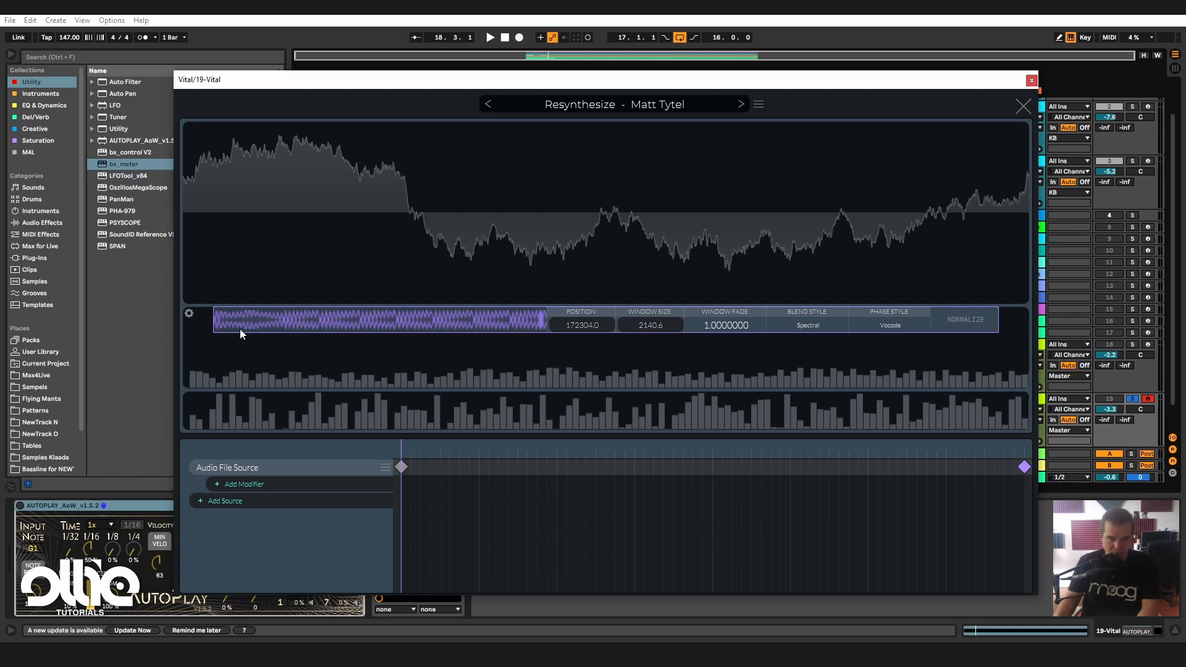
{"action": "left_click_drag", "start_coordinate": [544, 316], "coordinate": [290, 320]}
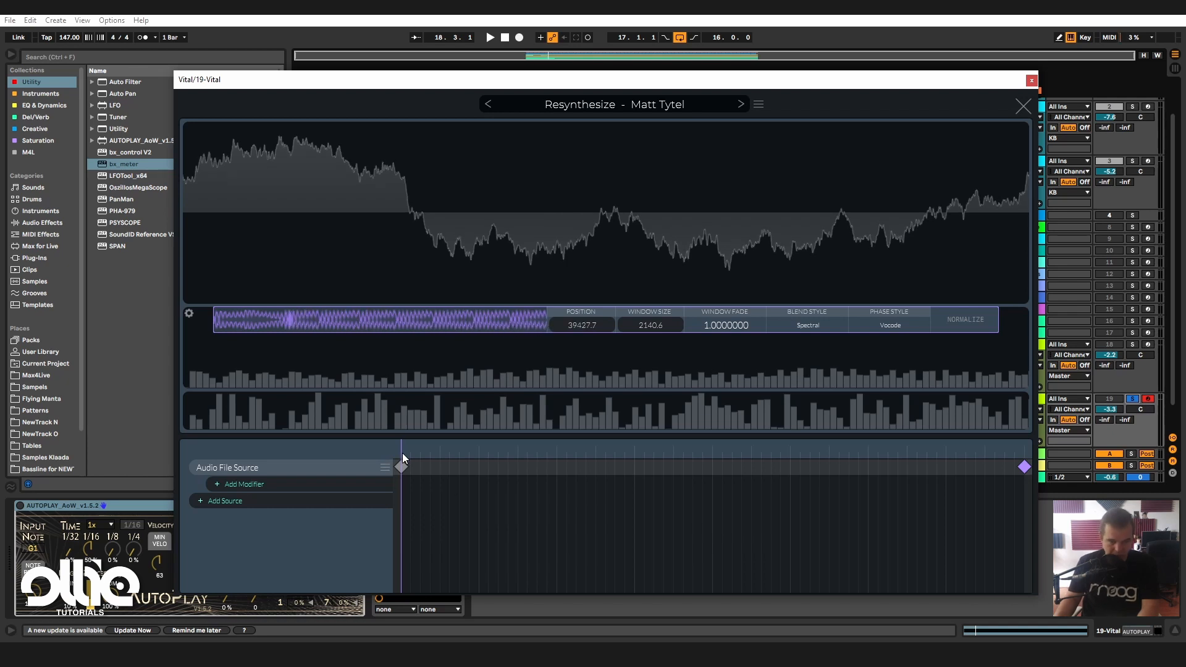
{"action": "key", "text": "space"}
{"action": "left_click_drag", "start_coordinate": [400, 451], "coordinate": [157, 437]}
{"action": "key", "text": "space"}
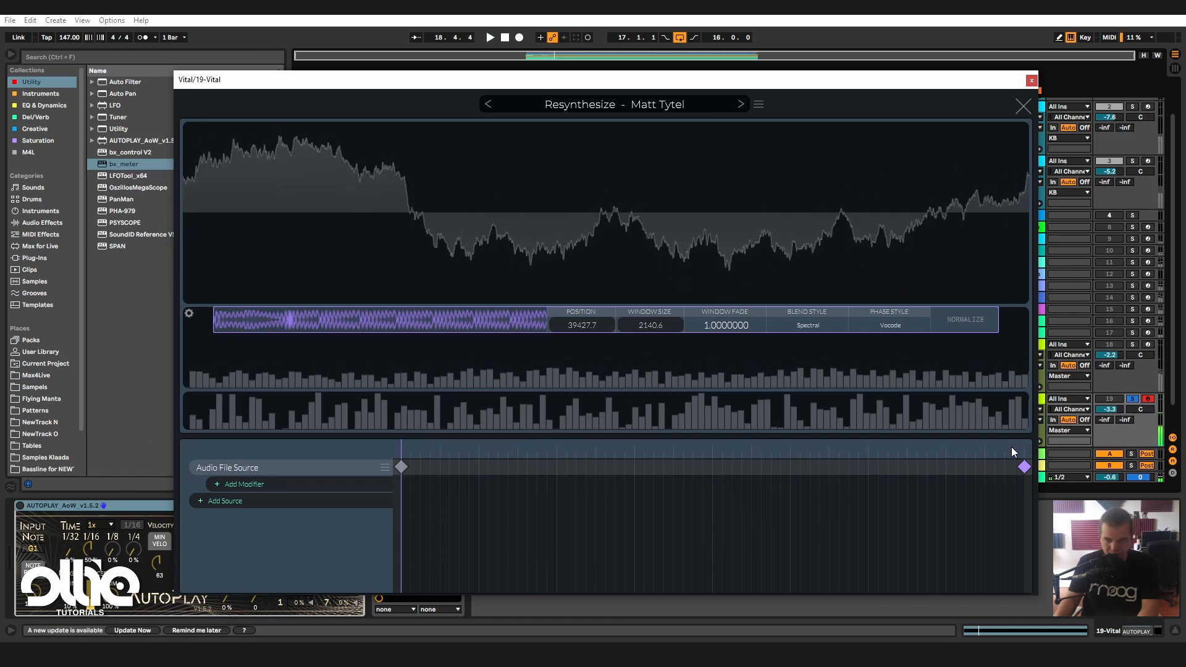
{"action": "left_click_drag", "start_coordinate": [997, 450], "coordinate": [1081, 454]}
{"action": "key", "text": "space"}
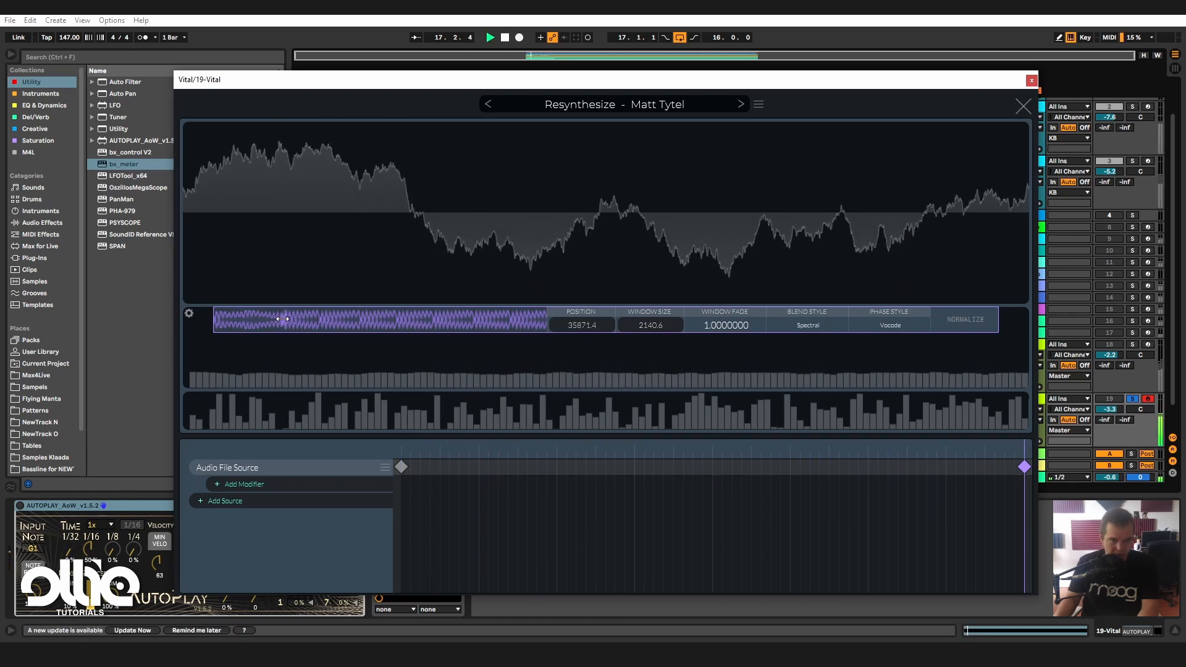
Shift the last keyframe's audio position further back to about 21646 while auditioning the wavetable.
{"action": "left_click_drag", "start_coordinate": [288, 320], "coordinate": [262, 320]}
{"action": "key", "text": "space"}
{"action": "left_click_drag", "start_coordinate": [428, 444], "coordinate": [1053, 483]}
{"action": "key", "text": "space"}
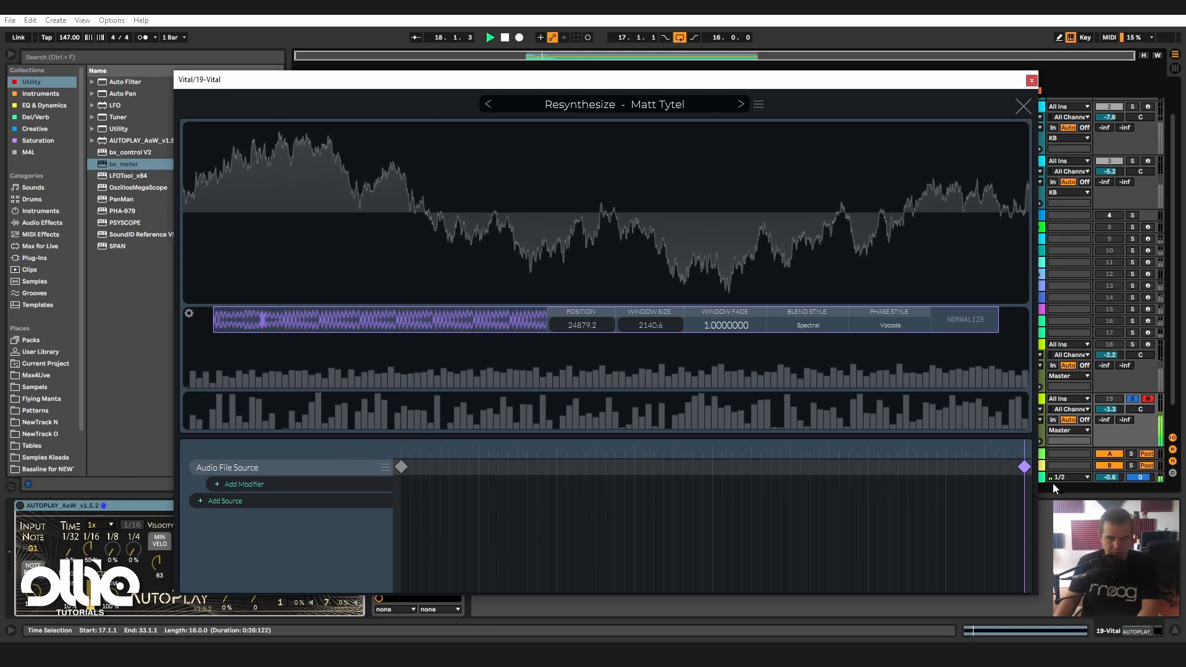
{"action": "key", "text": "space"}
{"action": "key", "text": "space"}
{"action": "left_click_drag", "start_coordinate": [262, 321], "coordinate": [257, 320]}
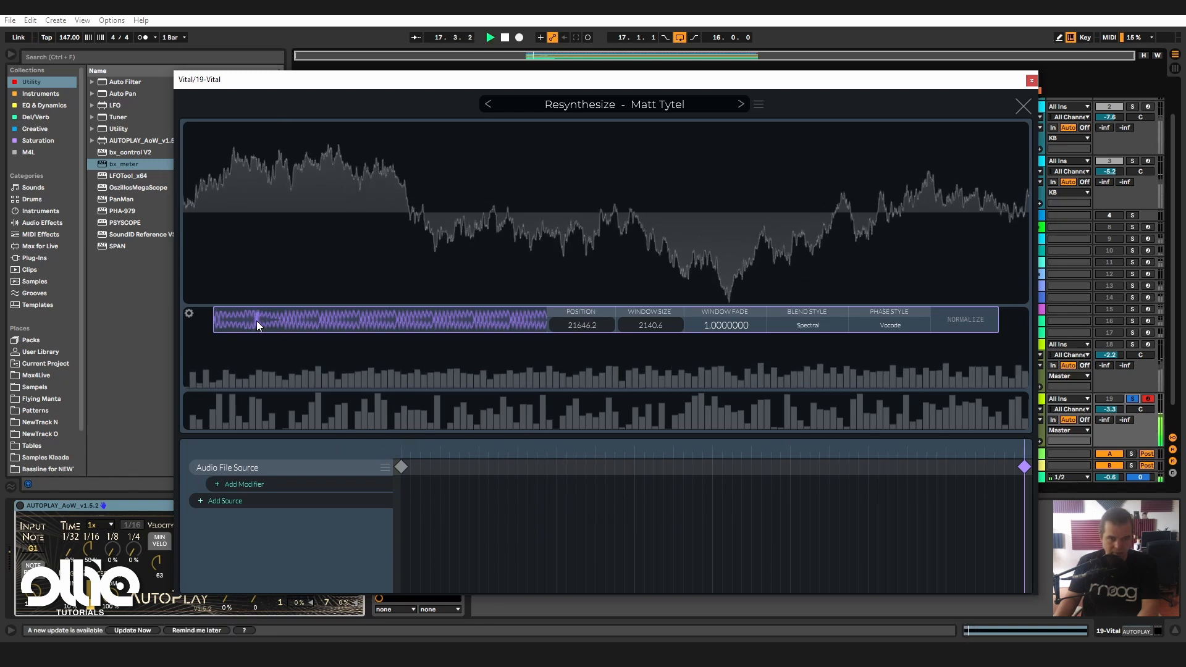
Audition the resynthesized wavetable from its last frame toward the first frame.
{"action": "key", "text": "space"}
{"action": "left_click_drag", "start_coordinate": [469, 446], "coordinate": [378, 443]}
{"action": "key", "text": "space"}
{"action": "key", "text": "space"}
Move the first keyframe's audio position to about 6466 while auditioning it, and leave the wavetable editor.
{"action": "left_click", "coordinate": [402, 474]}
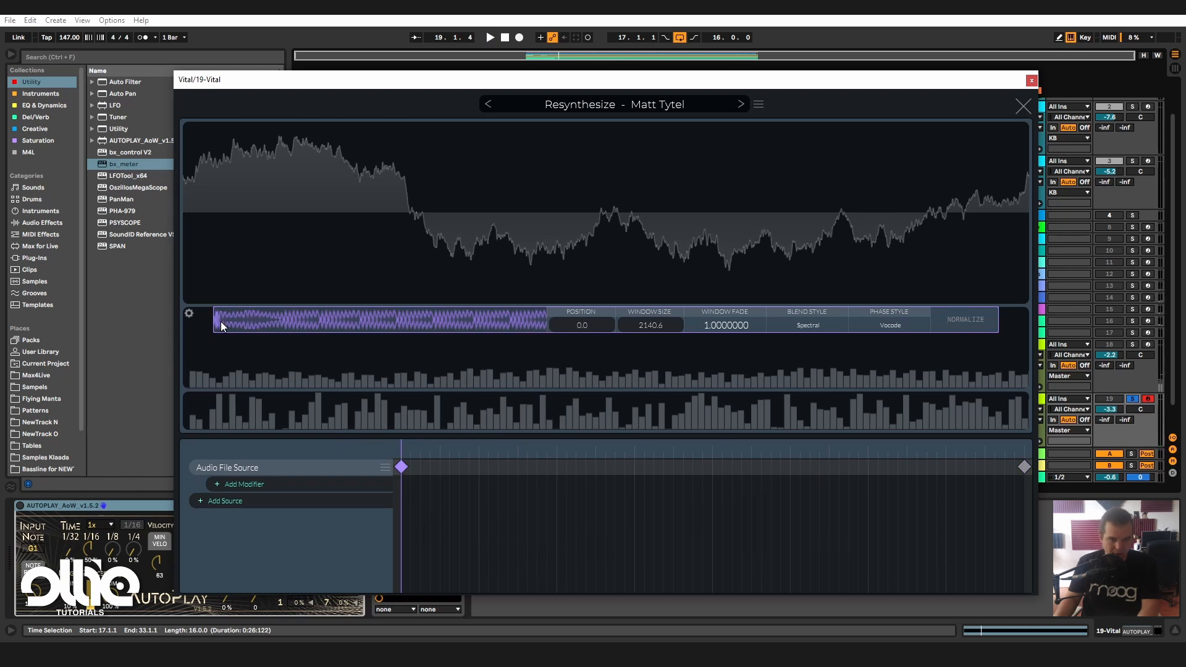
{"action": "key", "text": "space"}
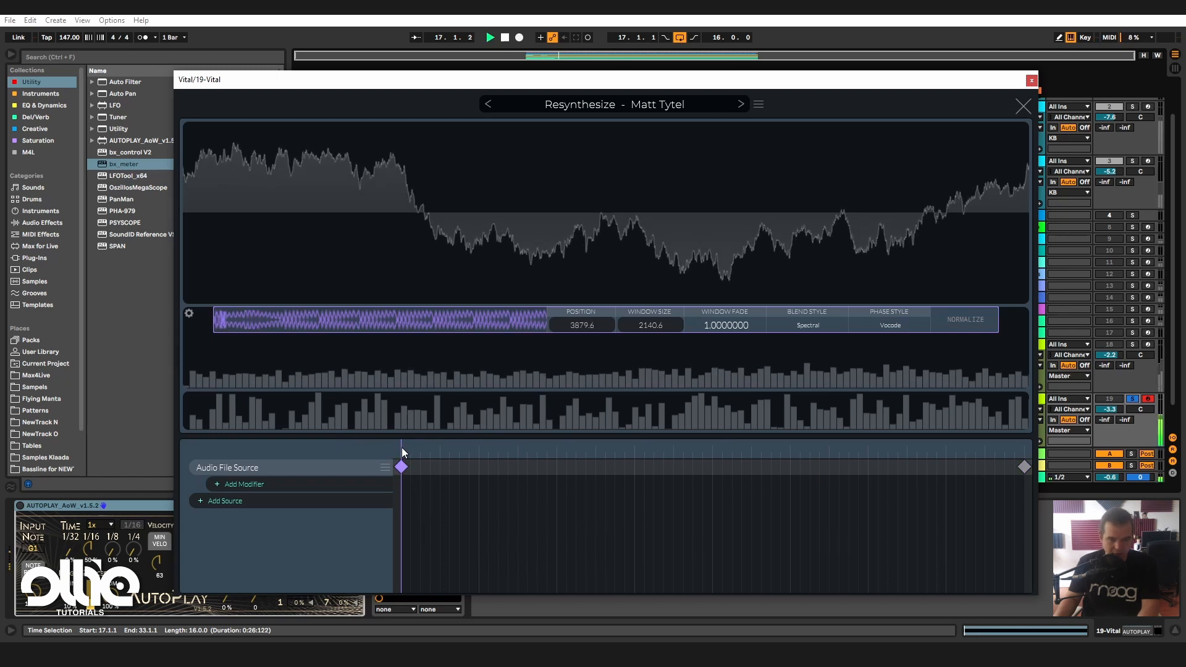
{"action": "left_click_drag", "start_coordinate": [402, 447], "coordinate": [362, 444]}
{"action": "left_click_drag", "start_coordinate": [228, 323], "coordinate": [234, 321]}
{"action": "left_click_drag", "start_coordinate": [232, 320], "coordinate": [228, 320]}
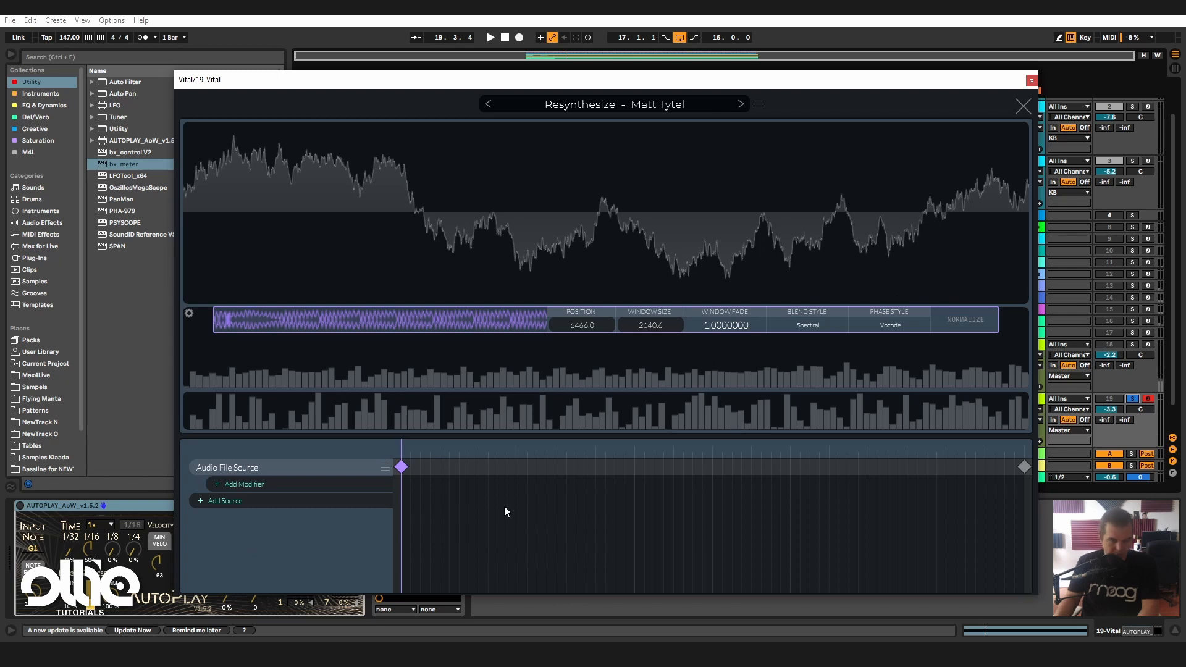
{"action": "left_click", "coordinate": [1023, 106]}
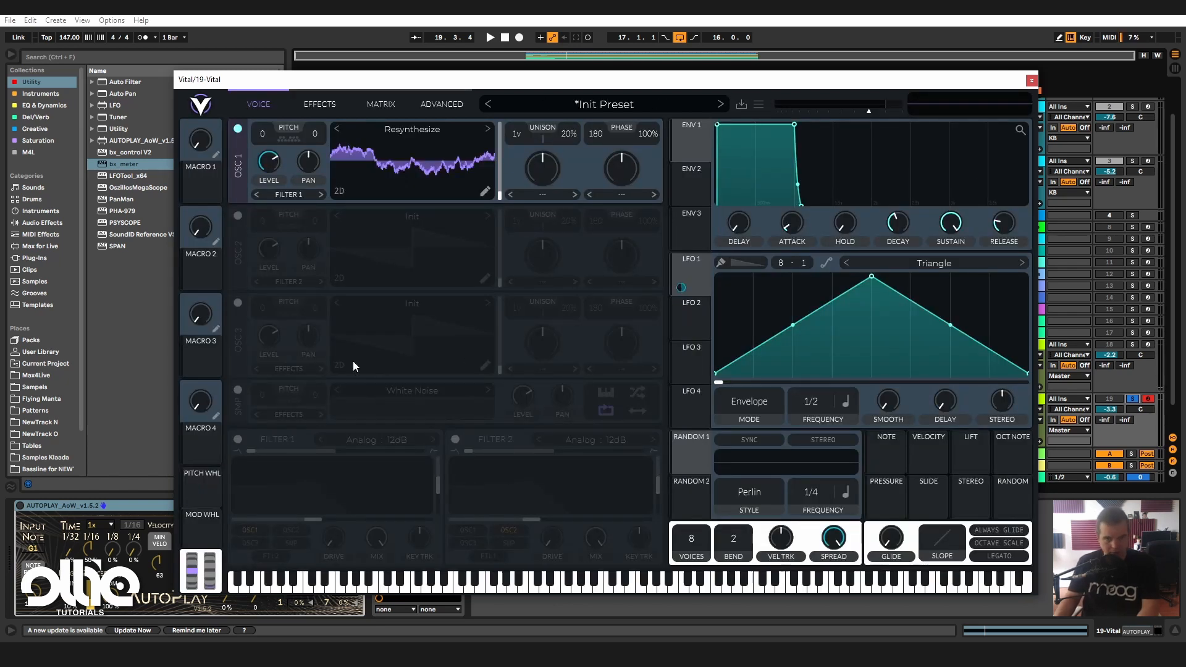
Set oscillator 1's spectral morph type to Inharmonic, with its amount at the default.
{"action": "left_click", "coordinate": [562, 191]}
{"action": "left_click", "coordinate": [592, 282]}
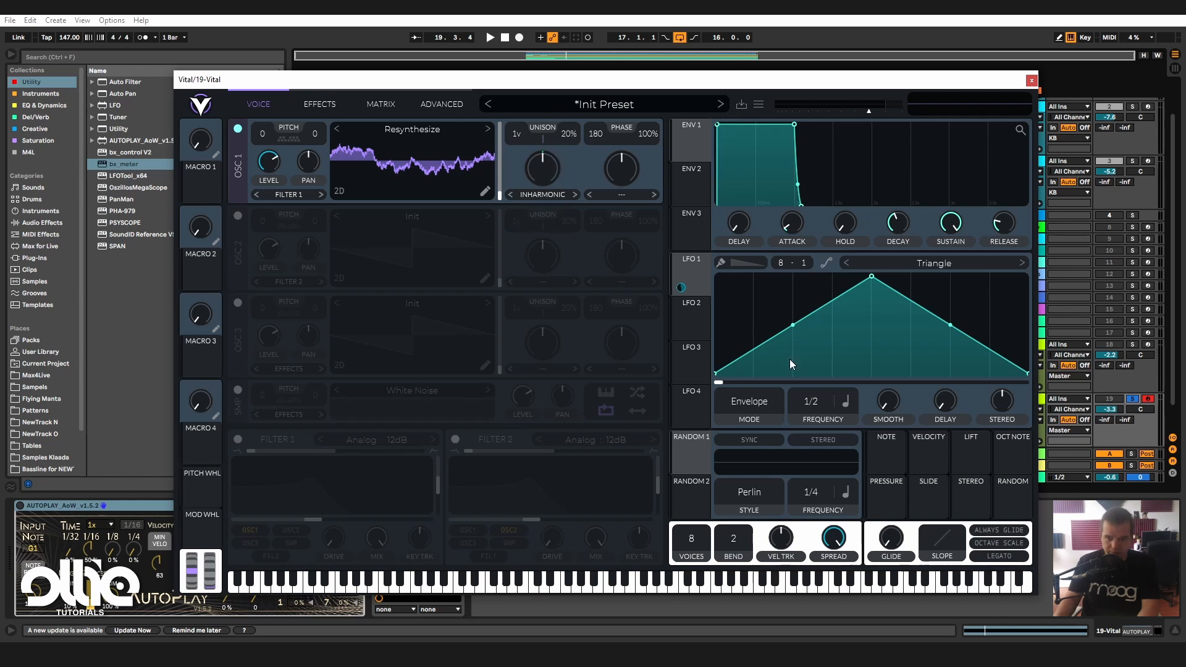
{"action": "double_click", "coordinate": [543, 208]}
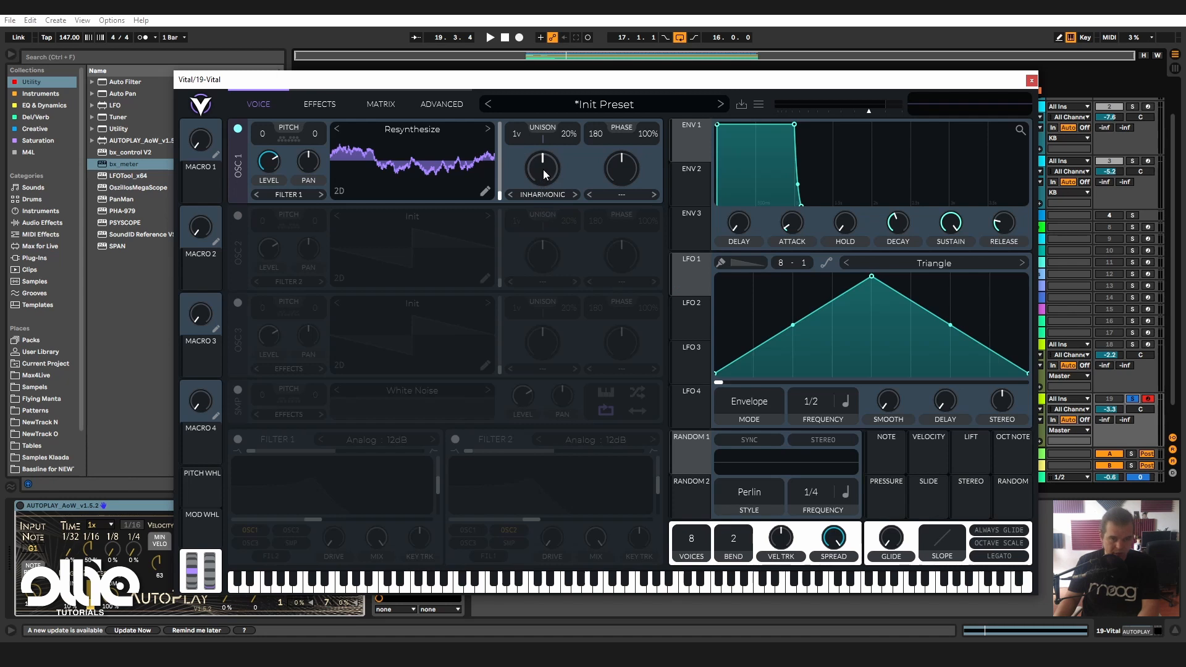
Try different Inharmonic spectral morph amounts on oscillator 1 during playback, and reset the amount to its default.
{"action": "key", "text": "space"}
{"action": "mouse_move", "coordinate": [544, 167]}
{"action": "left_mouse_down"}
{"action": "mouse_move", "coordinate": [570, 107]}
{"action": "mouse_move", "coordinate": [566, 143]}
{"action": "mouse_move", "coordinate": [579, 112]}
{"action": "mouse_move", "coordinate": [576, 136]}
{"action": "mouse_move", "coordinate": [563, 135]}
{"action": "mouse_move", "coordinate": [553, 183]}
{"action": "mouse_move", "coordinate": [562, 157]}
{"action": "mouse_move", "coordinate": [566, 166]}
{"action": "mouse_move", "coordinate": [544, 173]}
{"action": "left_mouse_up"}
{"action": "key", "text": "space"}
{"action": "key", "text": "space"}
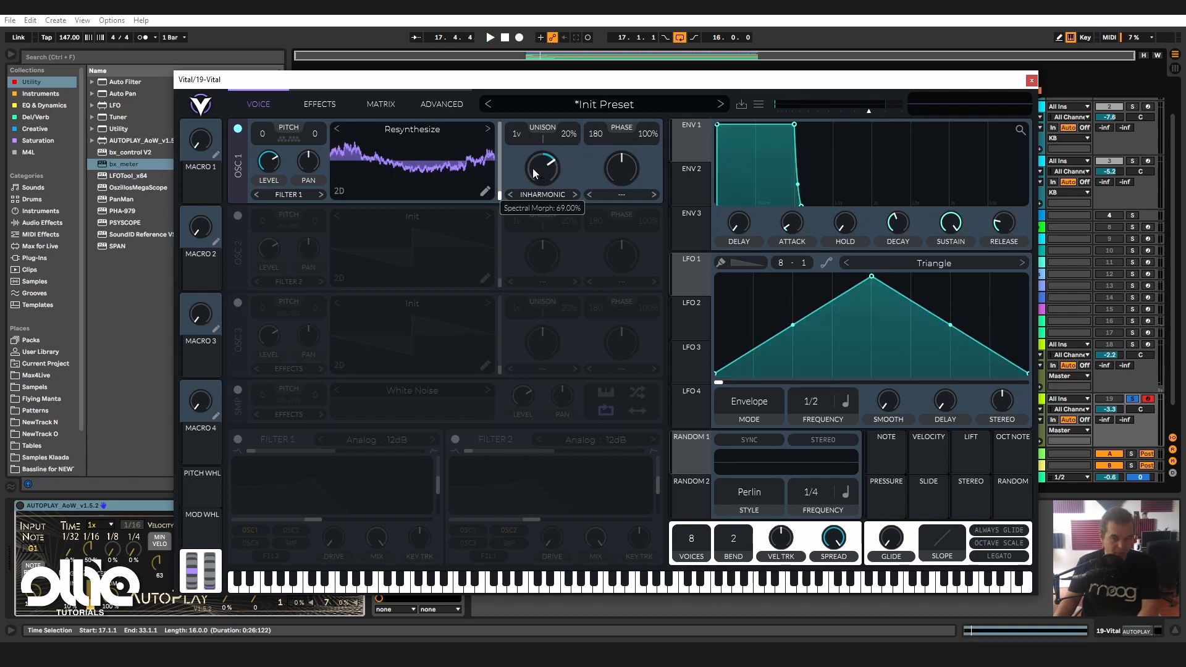
{"action": "double_click", "coordinate": [541, 167]}
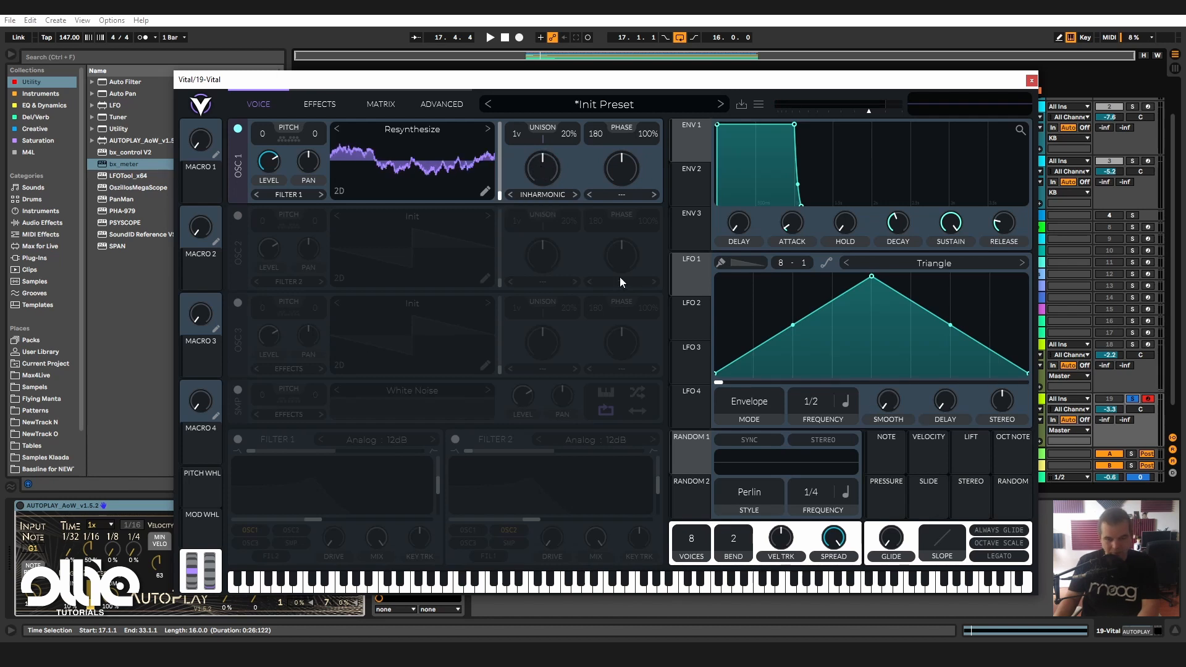
Set oscillator 1's wave morph type to Formant and start playback.
{"action": "left_click", "coordinate": [618, 195]}
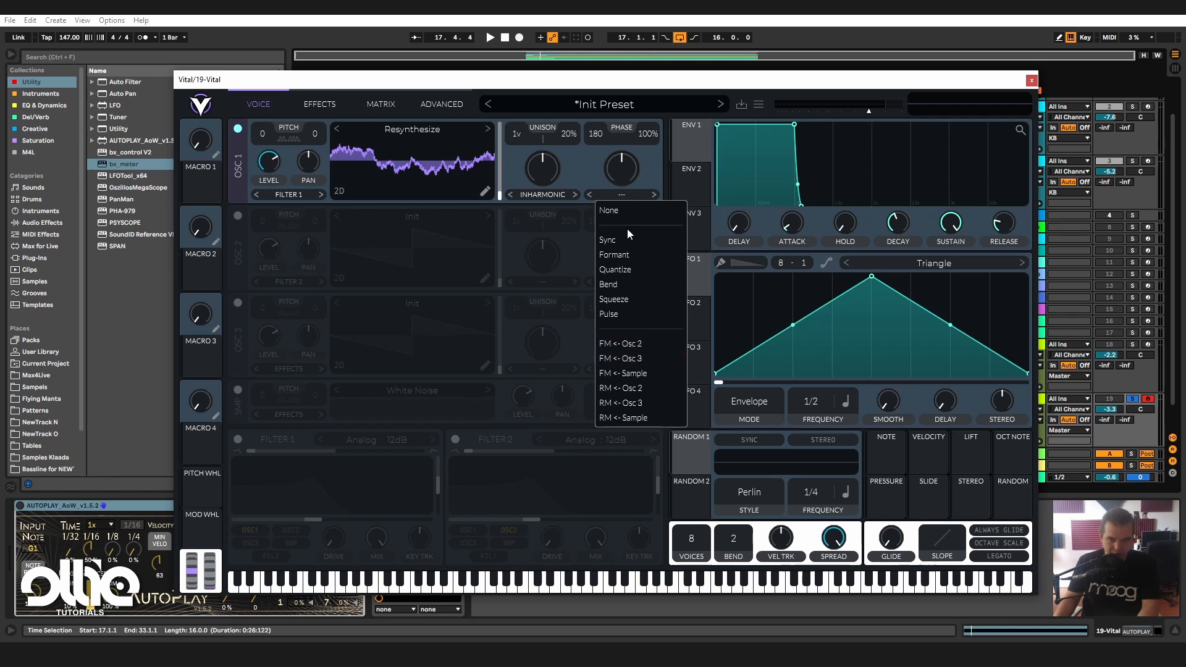
{"action": "left_click", "coordinate": [658, 254]}
{"action": "key", "text": "space"}
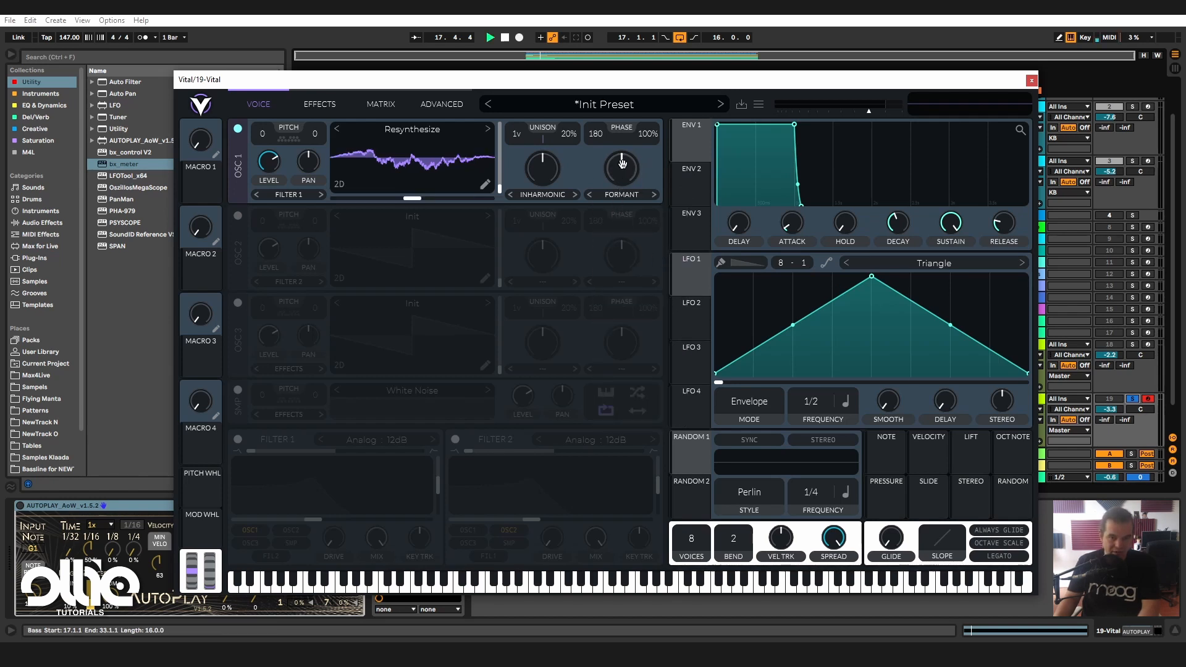
Try different Formant and Inharmonic amounts together on oscillator 1, and reset both to their defaults.
{"action": "left_click_drag", "start_coordinate": [622, 168], "coordinate": [643, 139]}
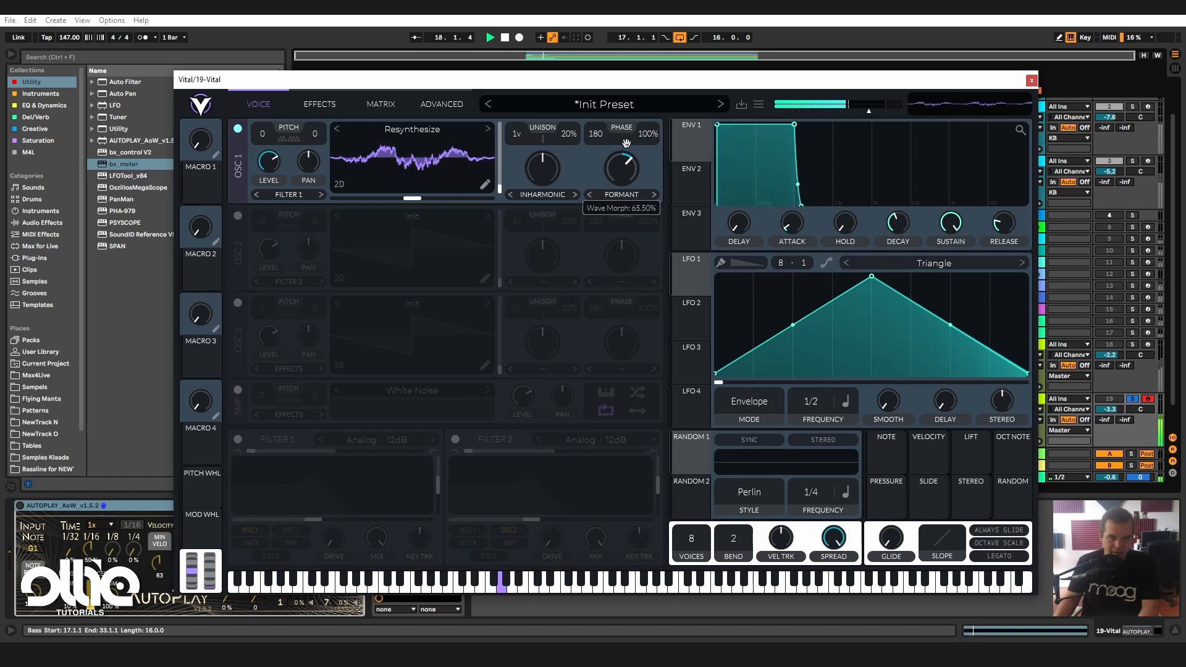
{"action": "left_click_drag", "start_coordinate": [546, 173], "coordinate": [628, 170]}
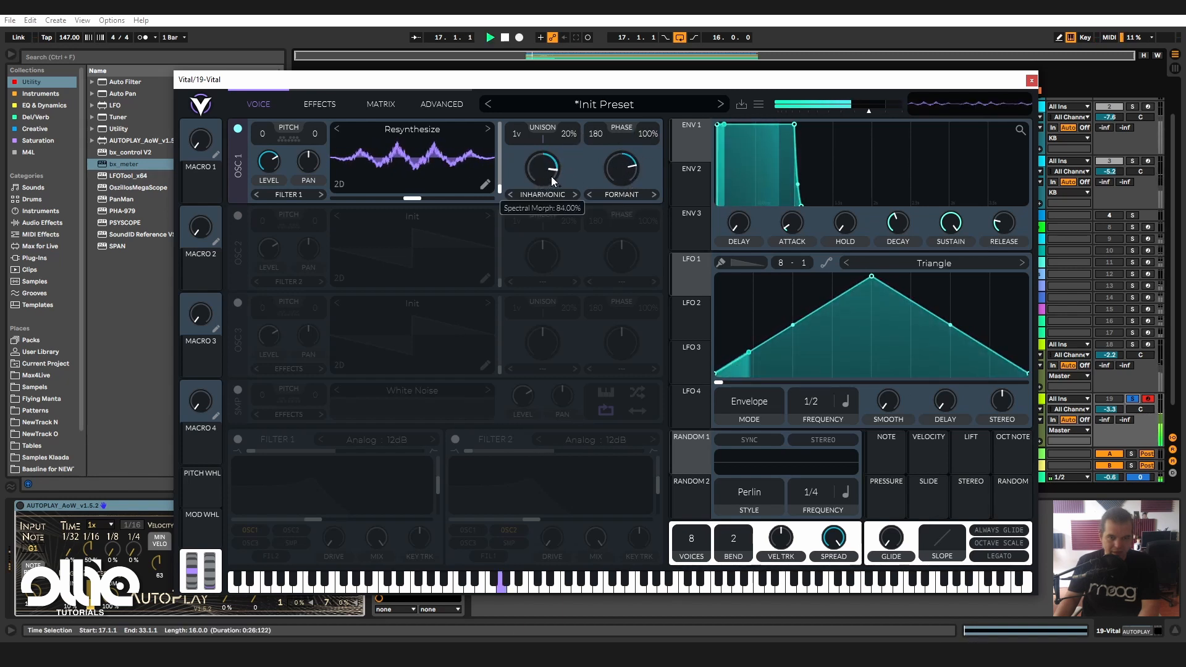
{"action": "left_click_drag", "start_coordinate": [554, 175], "coordinate": [550, 176]}
{"action": "double_click", "coordinate": [549, 176]}
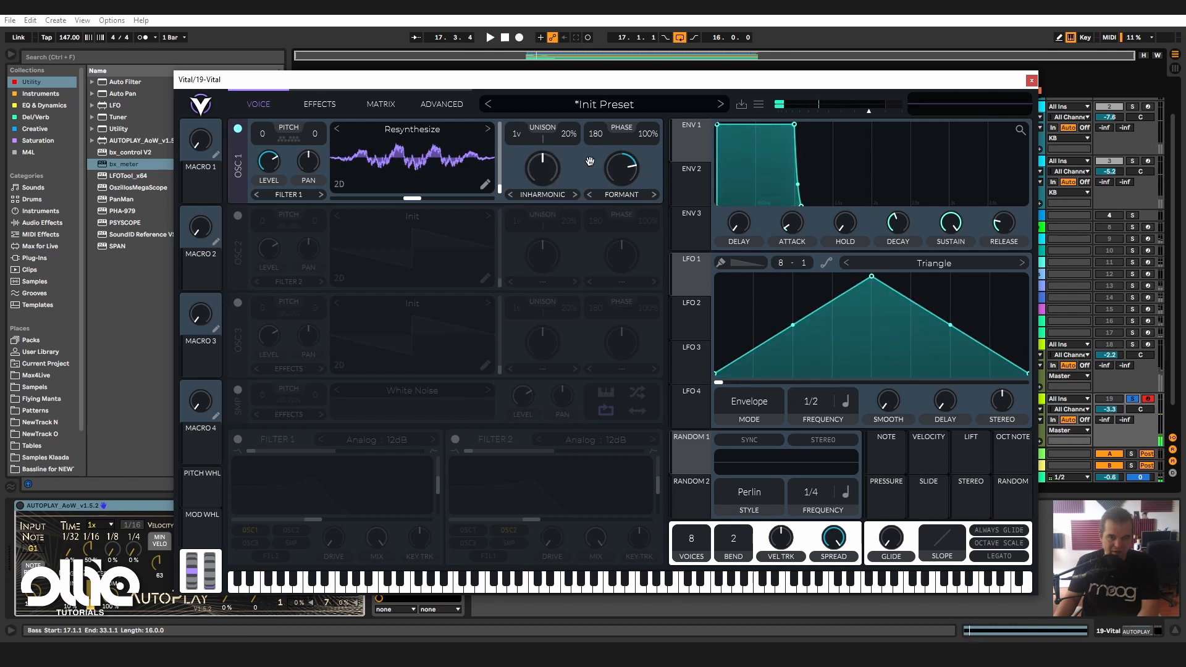
{"action": "double_click", "coordinate": [623, 168]}
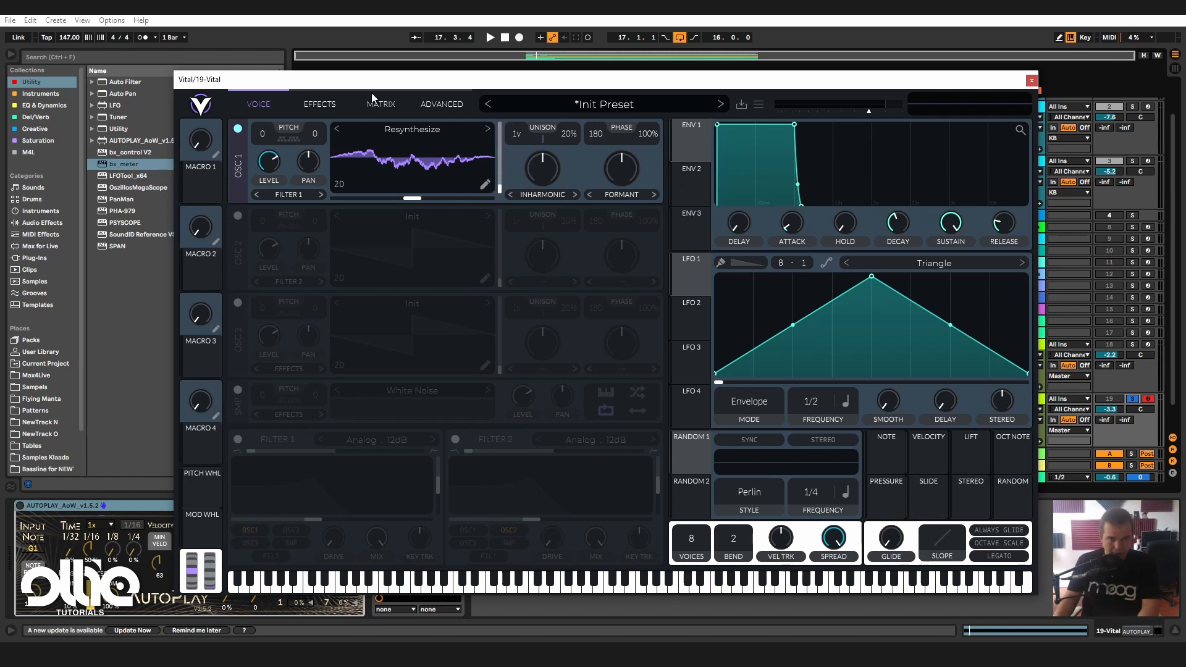
Activate the AUTOPLAY device ahead of the synth on the track, and limit the synth to 1 voice.
{"action": "left_click_drag", "start_coordinate": [351, 94], "coordinate": [631, 94]}
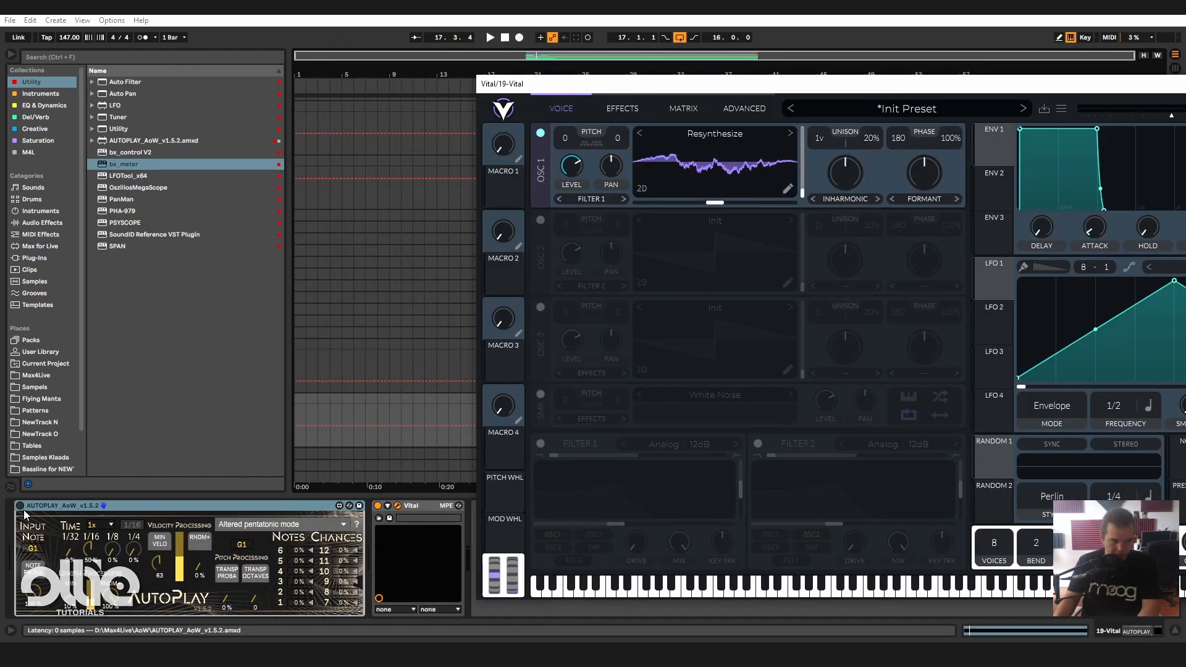
{"action": "left_click", "coordinate": [19, 506]}
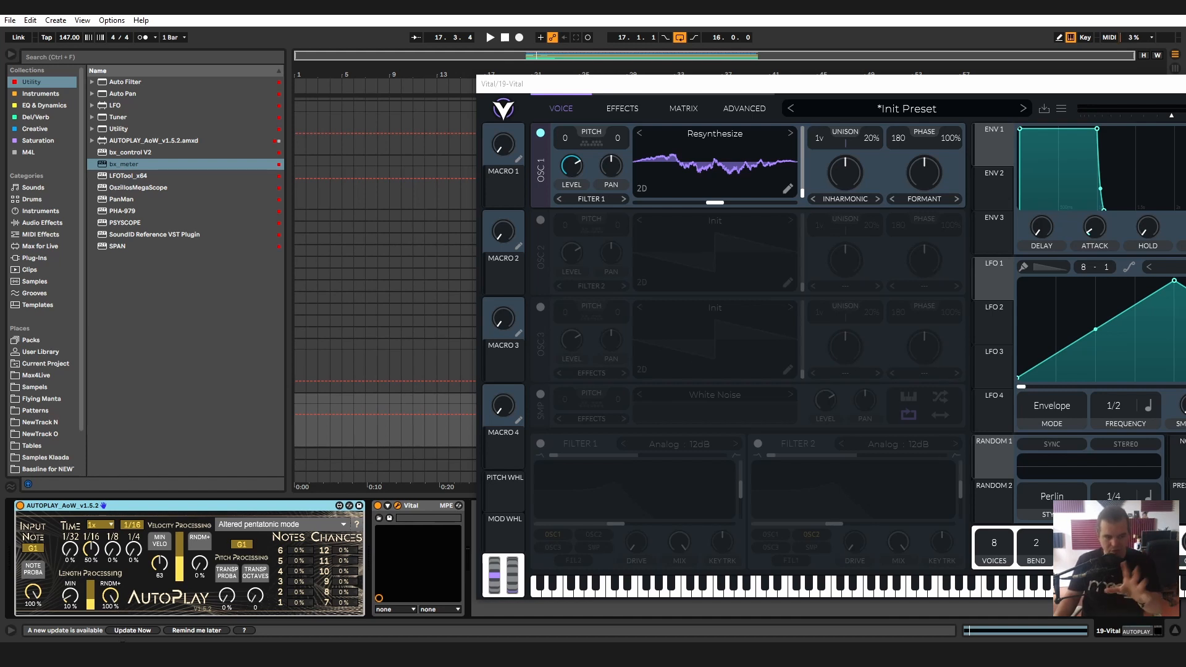
{"action": "left_click_drag", "start_coordinate": [670, 90], "coordinate": [377, 80]}
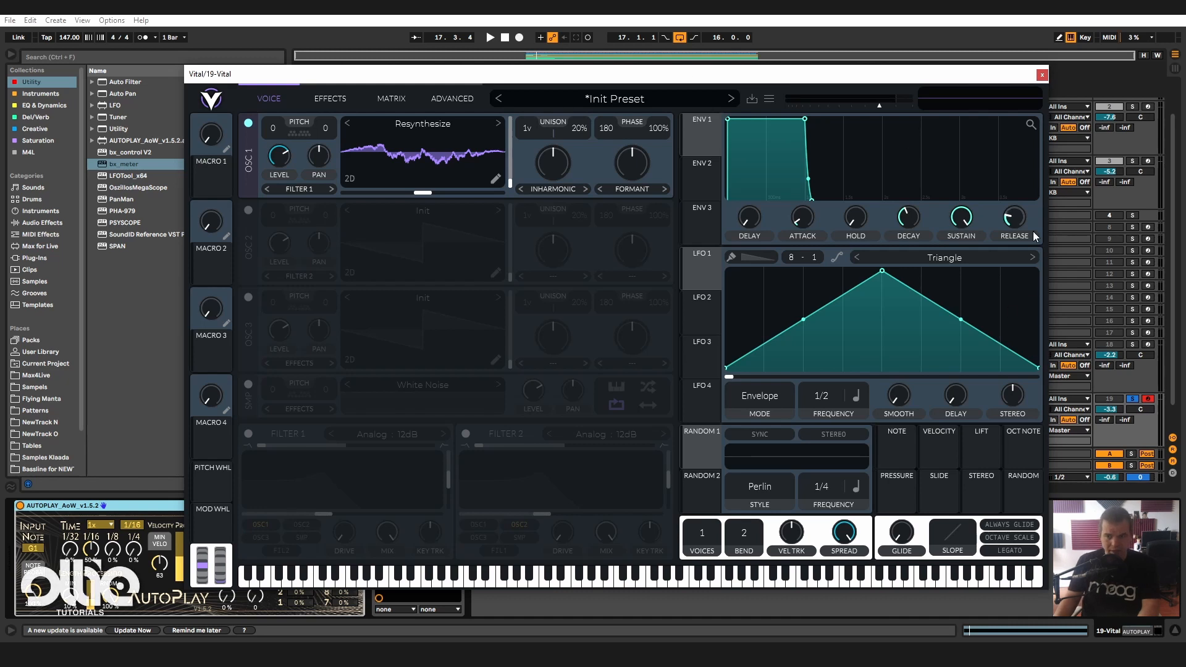
Shorten envelope 1's release to about 0.002 seconds while auditioning the pattern.
{"action": "left_click_drag", "start_coordinate": [1022, 216], "coordinate": [1027, 230]}
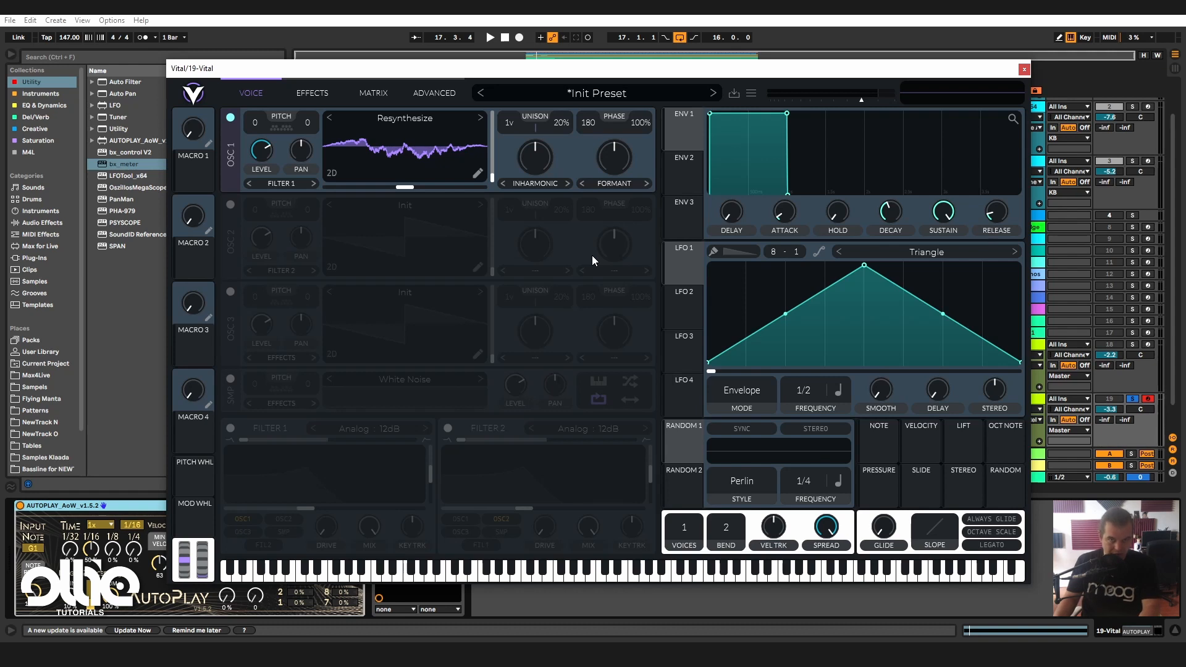
{"action": "key", "text": "space"}
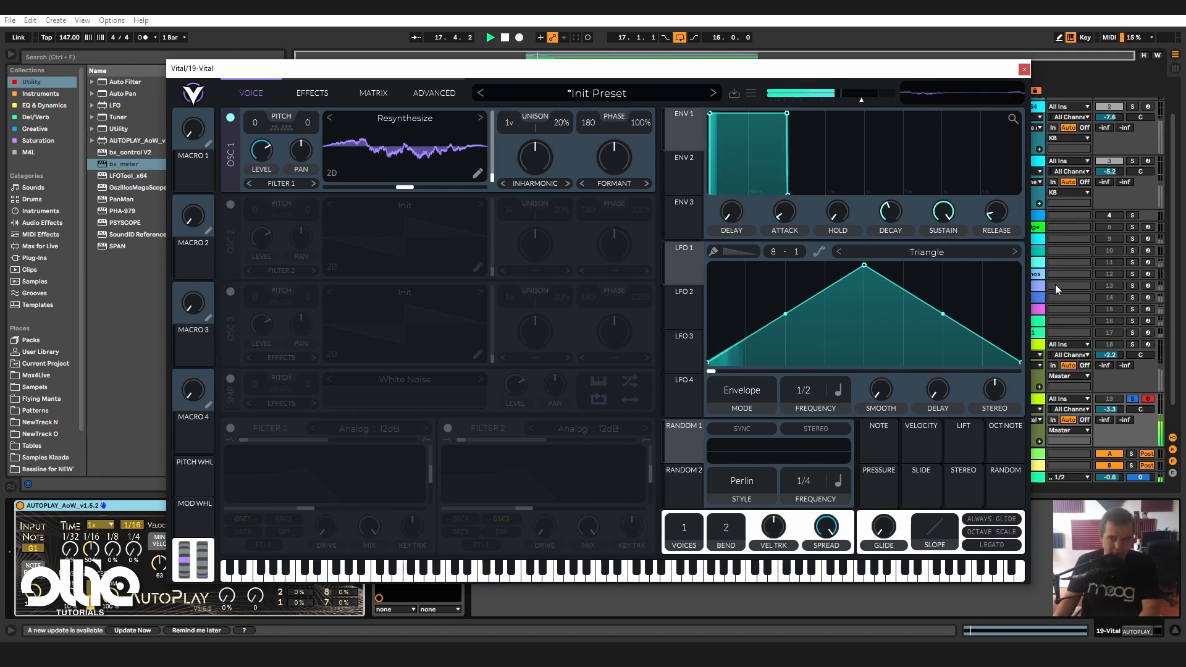
{"action": "mouse_move", "coordinate": [996, 213]}
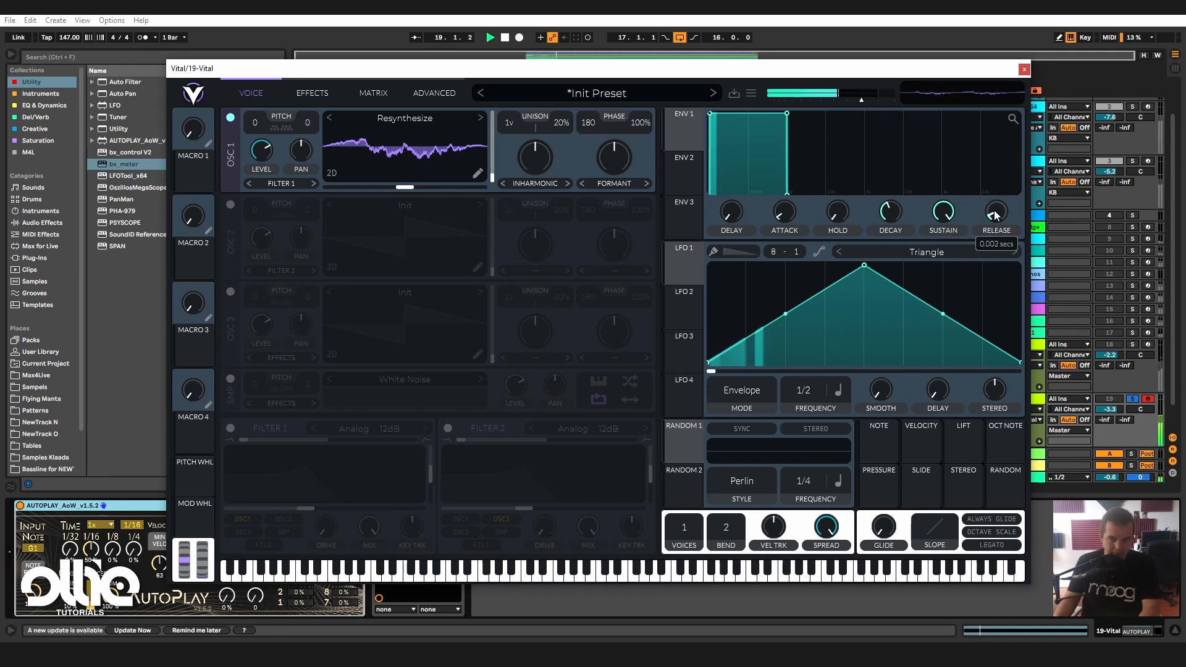
{"action": "left_click_drag", "start_coordinate": [996, 215], "coordinate": [969, 215]}
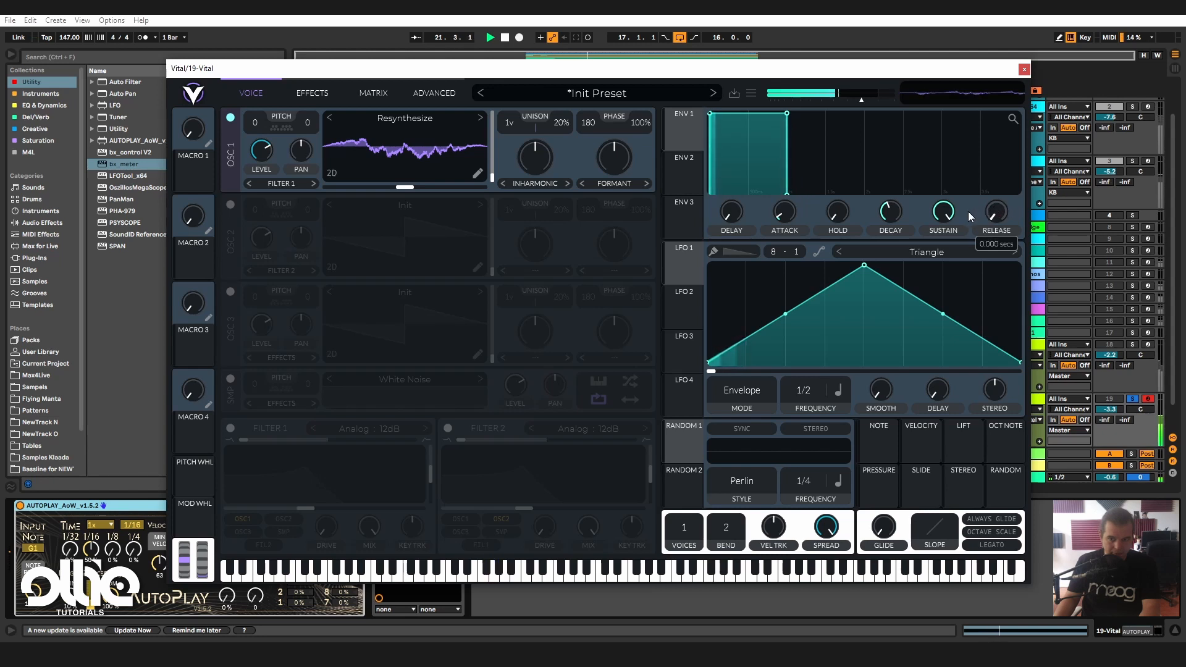
{"action": "key", "text": "space"}
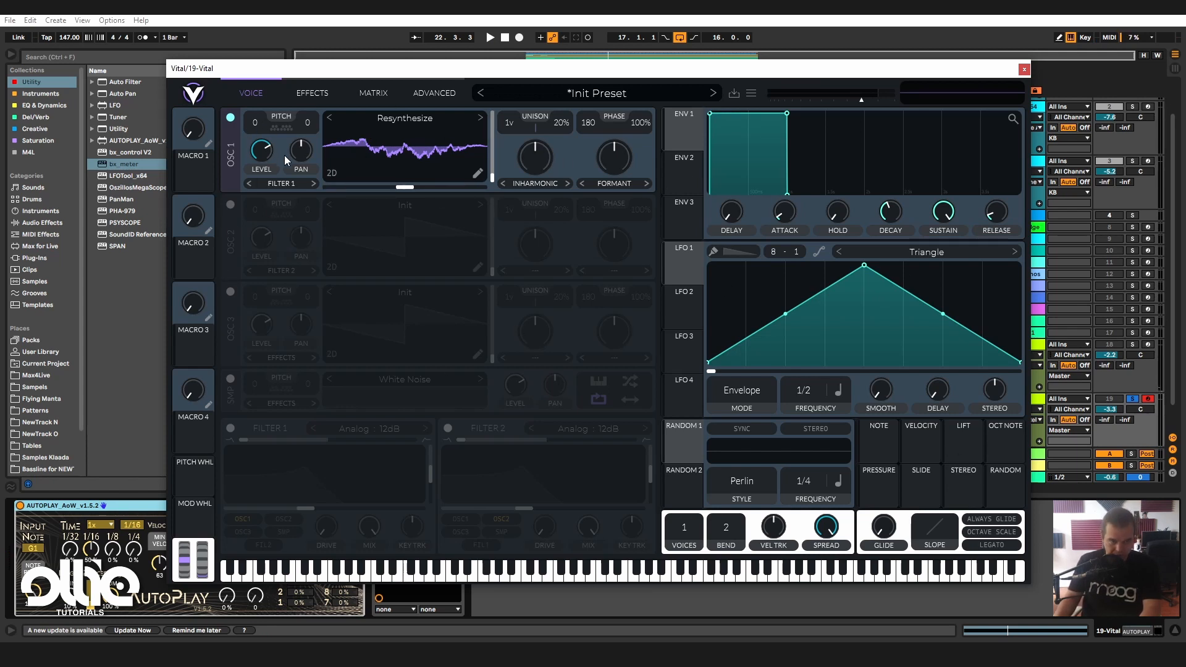
Transpose oscillator 1 down to -12 semitones and audition the lower pitch.
{"action": "left_click_drag", "start_coordinate": [254, 122], "coordinate": [256, 146]}
{"action": "key", "text": "space"}
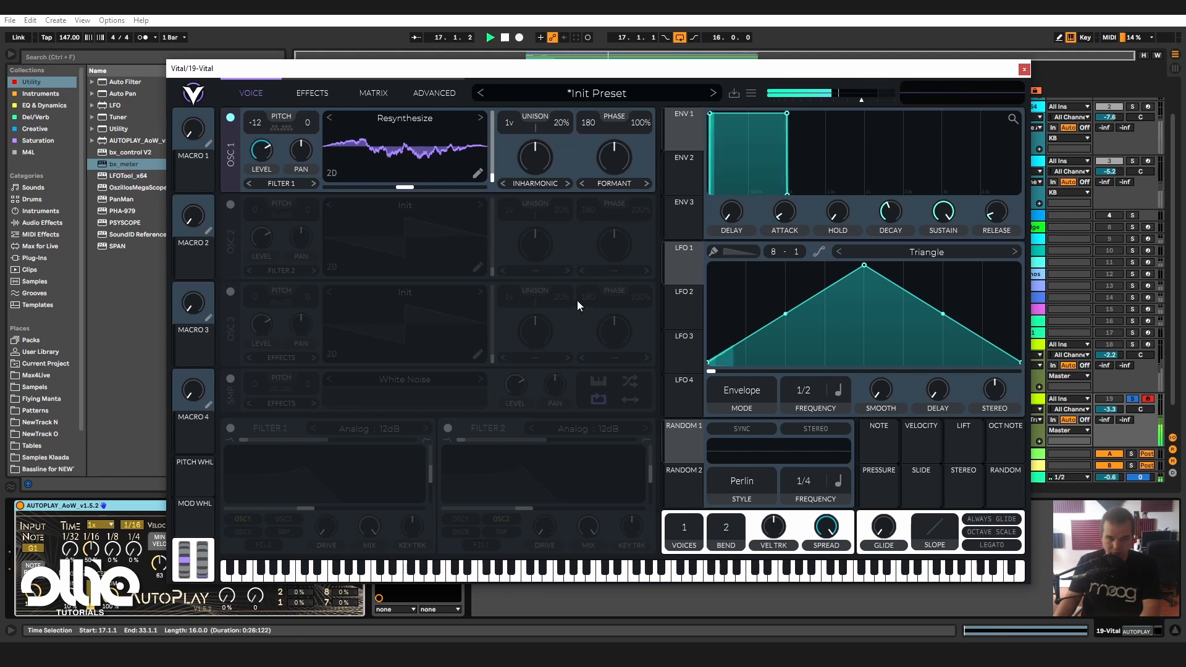
{"action": "key", "text": "space"}
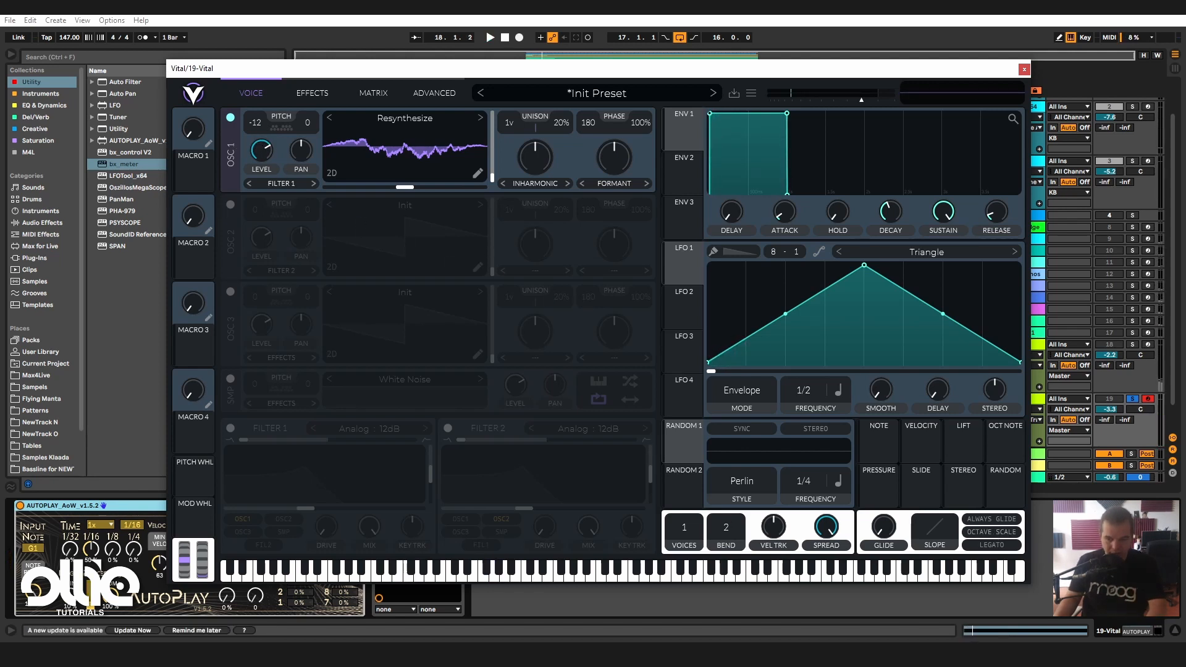
Assign the per-note Random source to oscillator 1's Inharmonic amount, and set Random 1 to Sample & Hold style with Freeze frequency.
{"action": "left_click_drag", "start_coordinate": [1005, 498], "coordinate": [538, 164]}
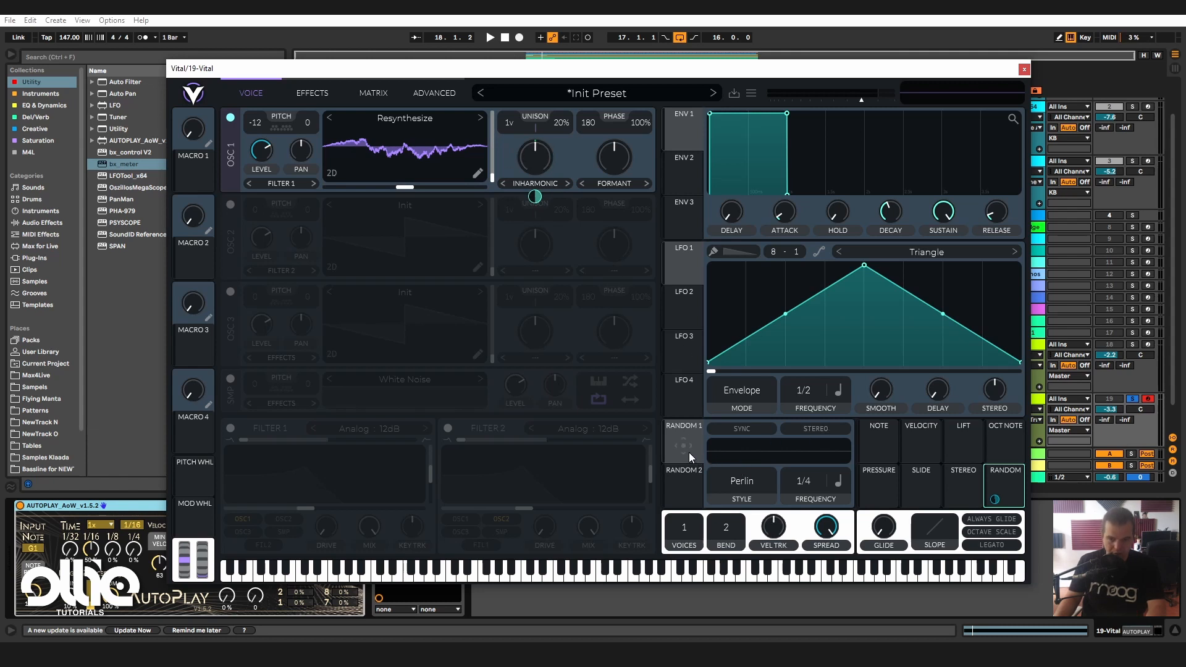
{"action": "left_click", "coordinate": [759, 476]}
{"action": "left_click", "coordinate": [750, 532]}
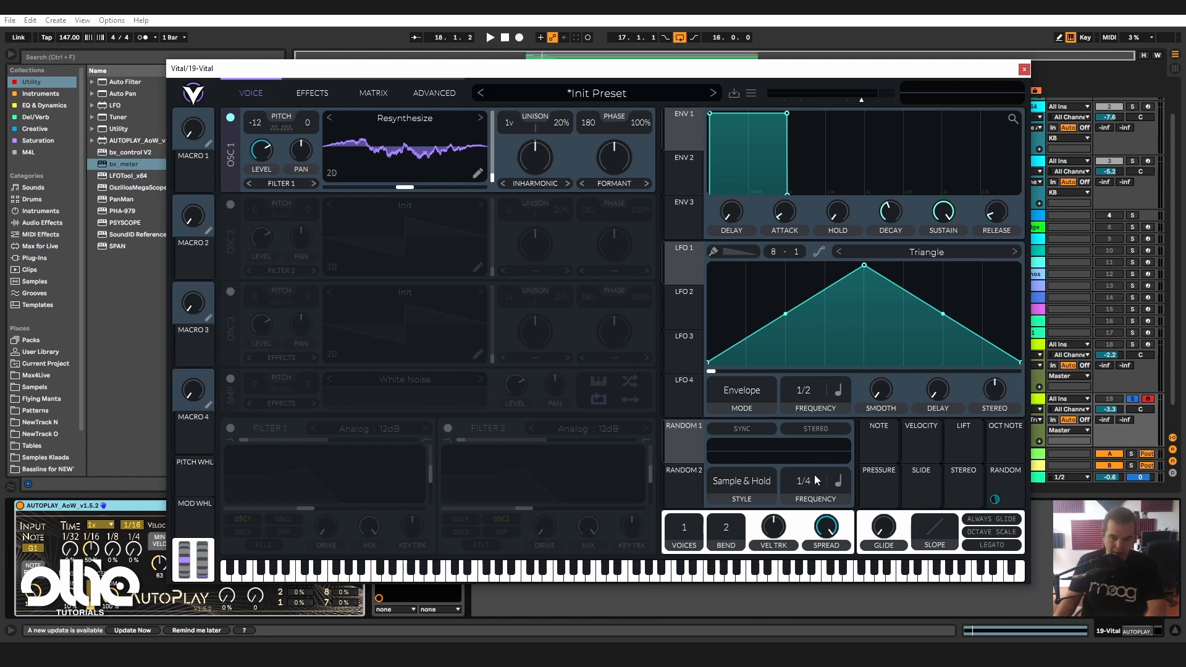
{"action": "left_click_drag", "start_coordinate": [815, 476], "coordinate": [859, 502]}
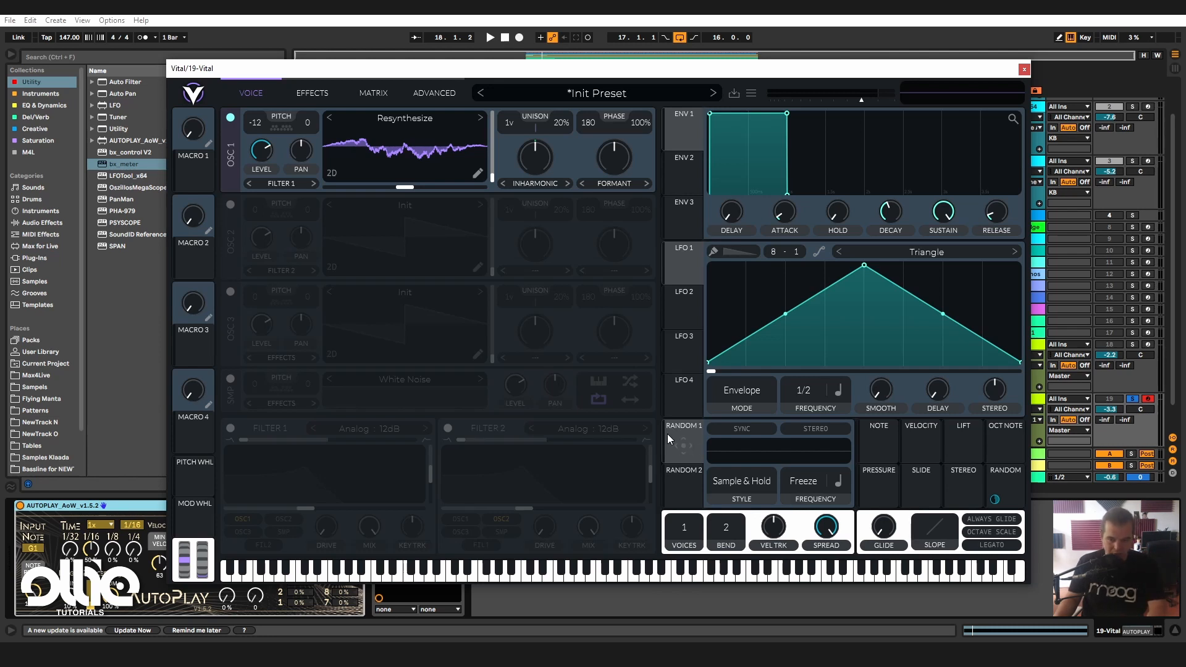
Modulate oscillator 1's Formant amount with Random 1 at a depth of about 0.300, and audition it.
{"action": "left_click_drag", "start_coordinate": [680, 439], "coordinate": [615, 158]}
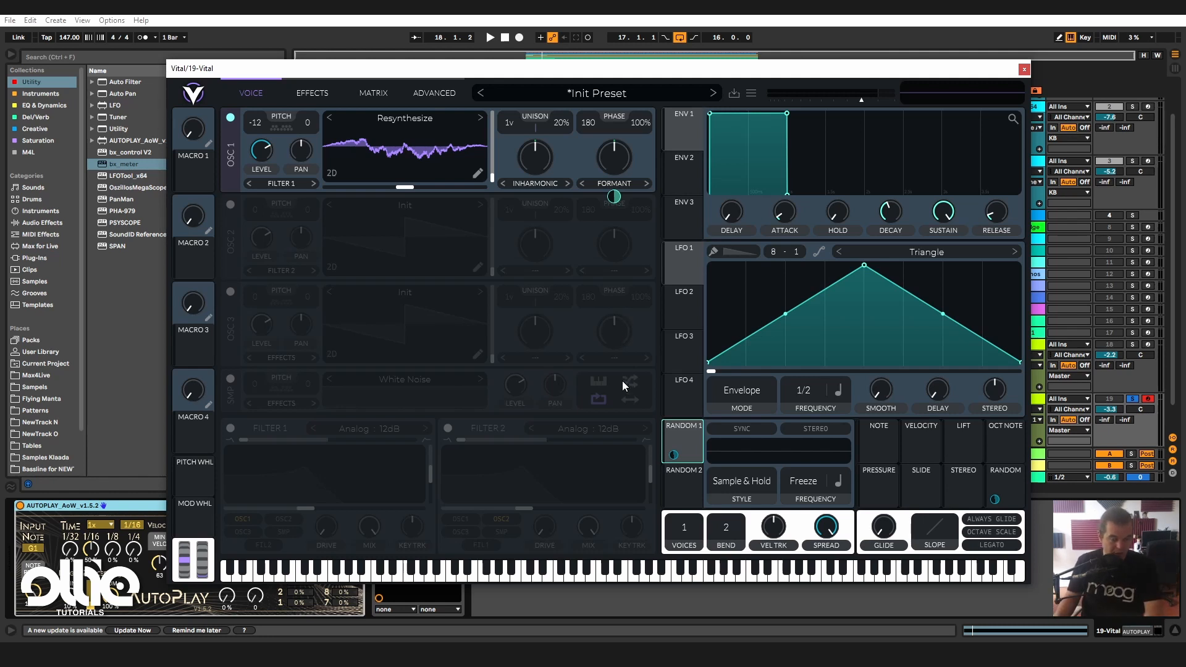
{"action": "key", "text": "space"}
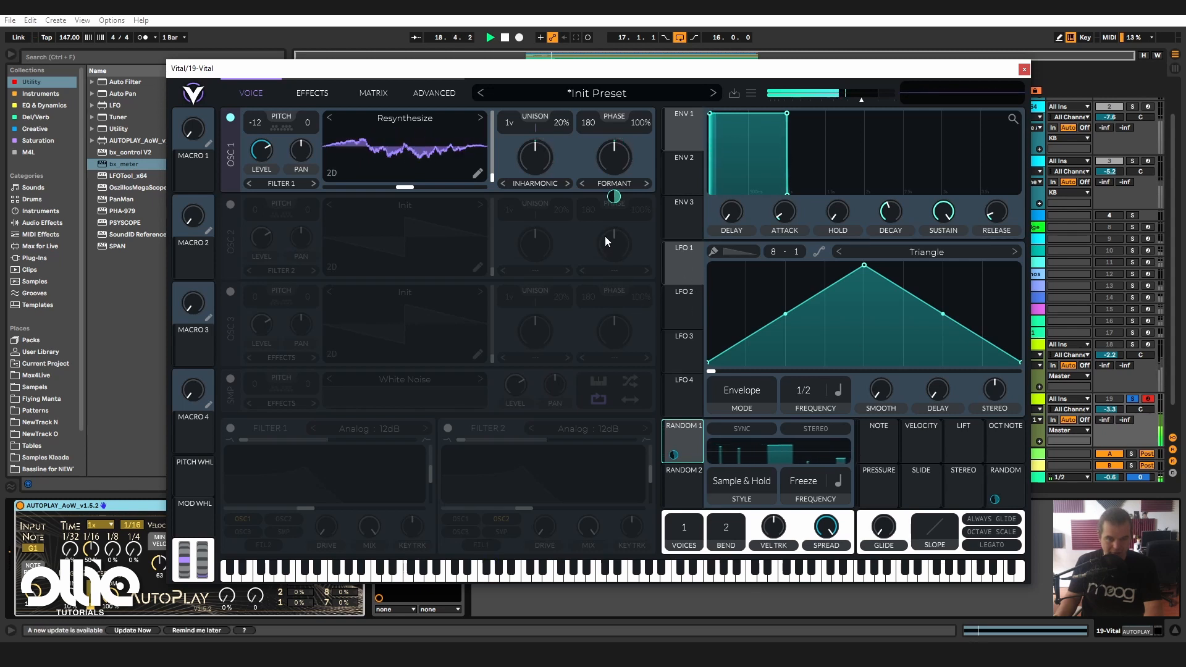
{"action": "key", "text": "space"}
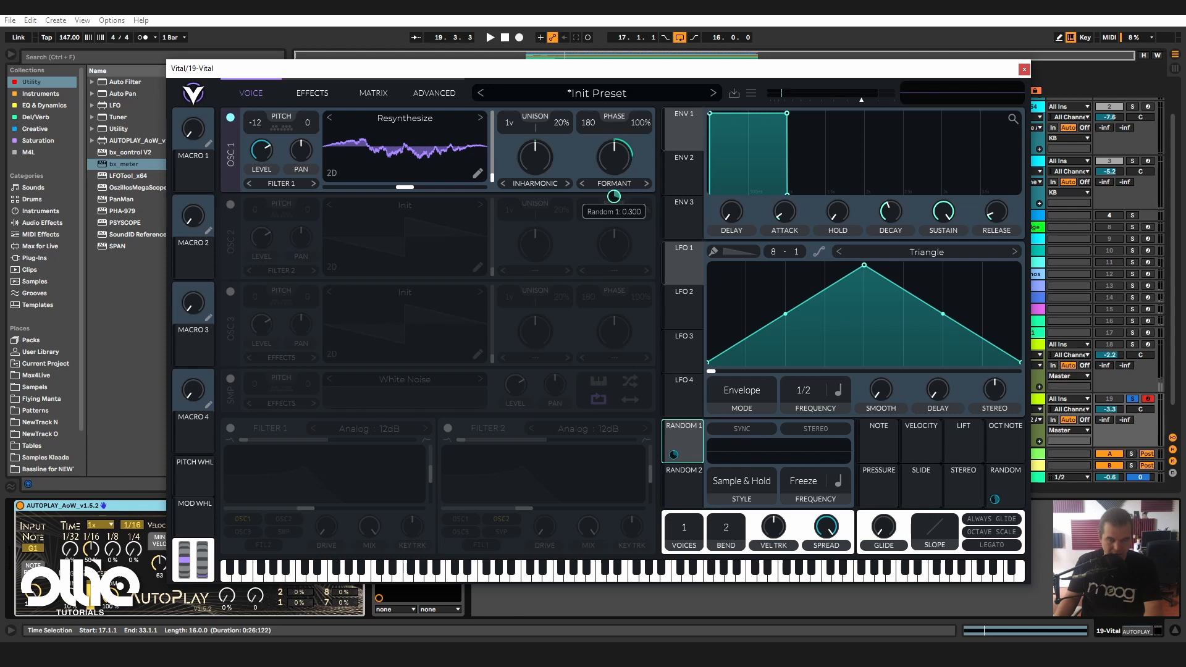
{"action": "key", "text": "space"}
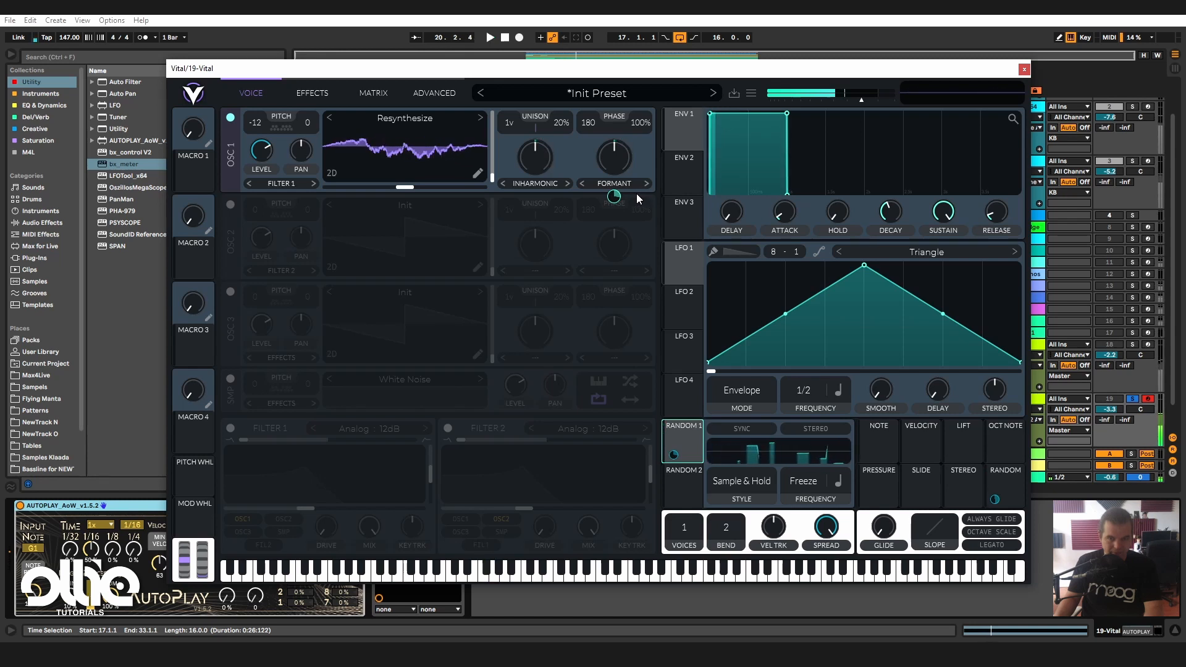
Enable the Distortion effect with the Linear Fold type and play the pattern through it.
{"action": "left_click", "coordinate": [292, 95]}
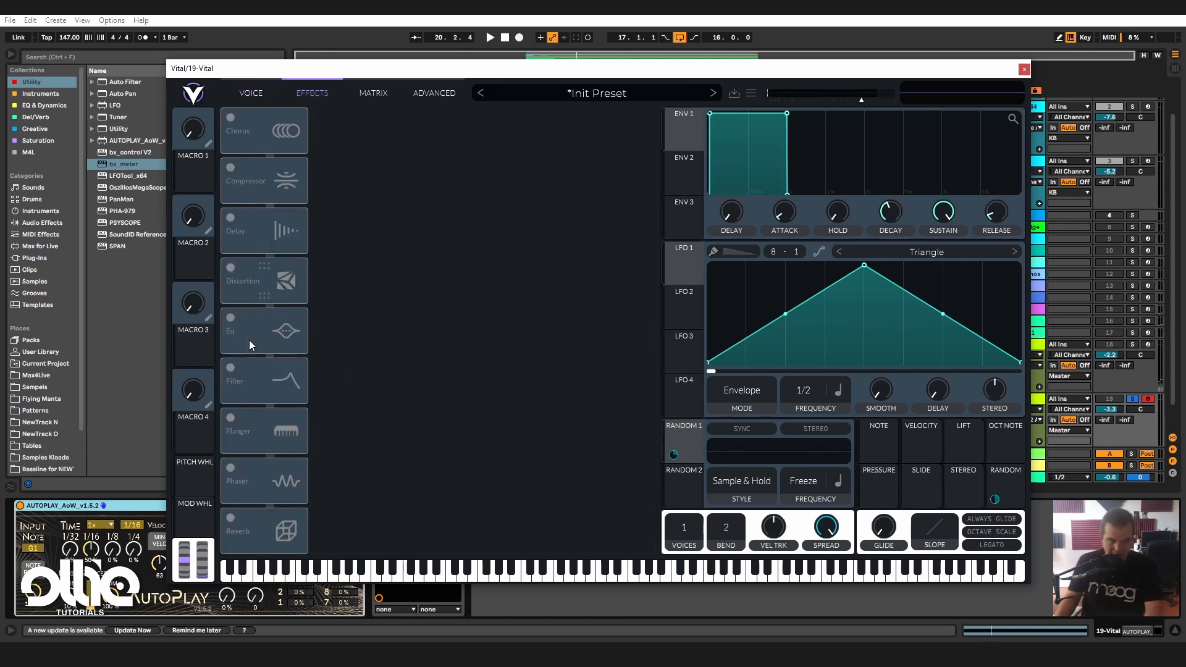
{"action": "left_click", "coordinate": [230, 268]}
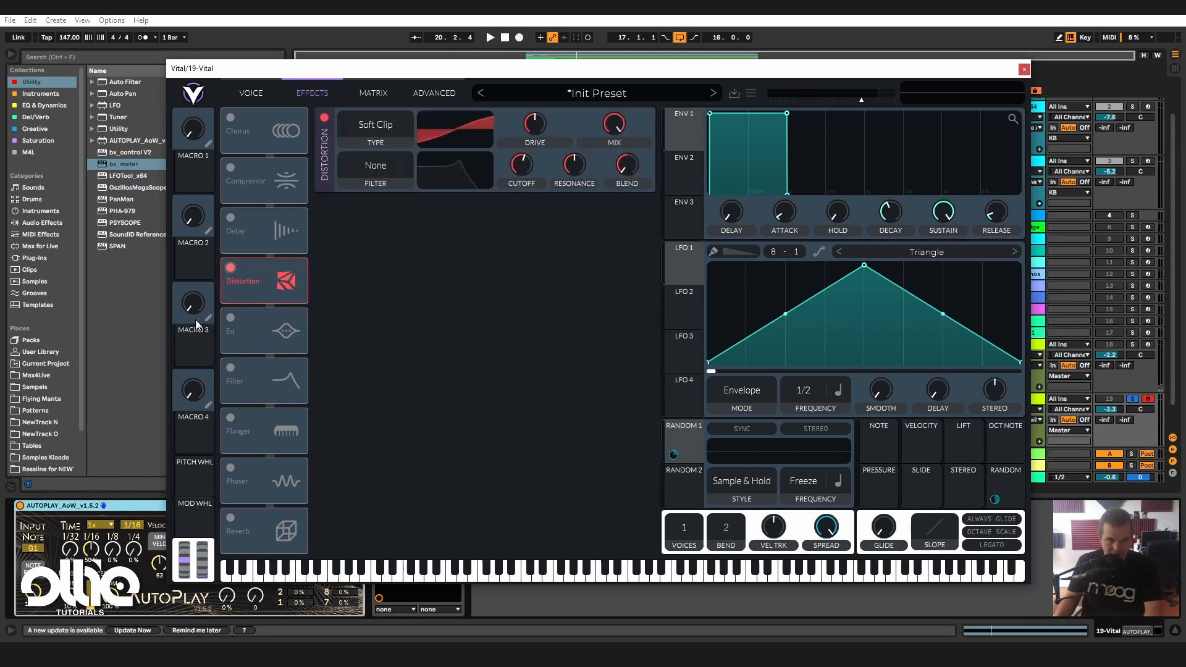
{"action": "left_click", "coordinate": [379, 124]}
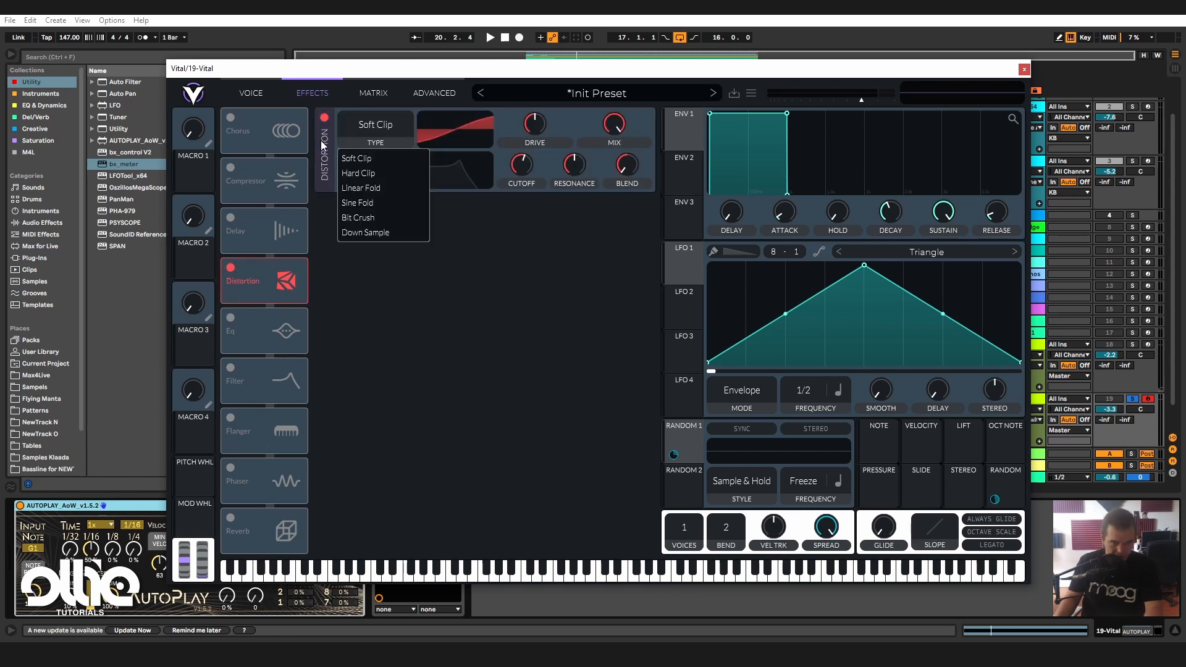
{"action": "left_click", "coordinate": [396, 188]}
{"action": "key", "text": "space"}
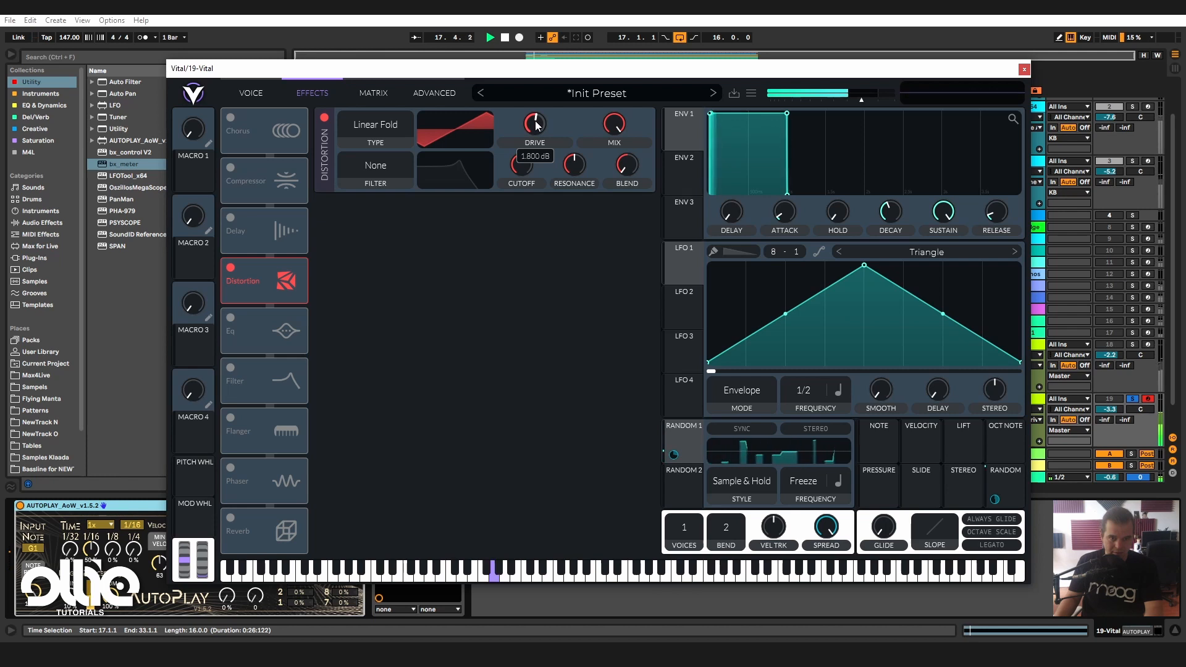
Reorder the effects chain so Distortion comes first, and enable the Delay effect.
{"action": "left_click_drag", "start_coordinate": [616, 124], "coordinate": [639, 280]}
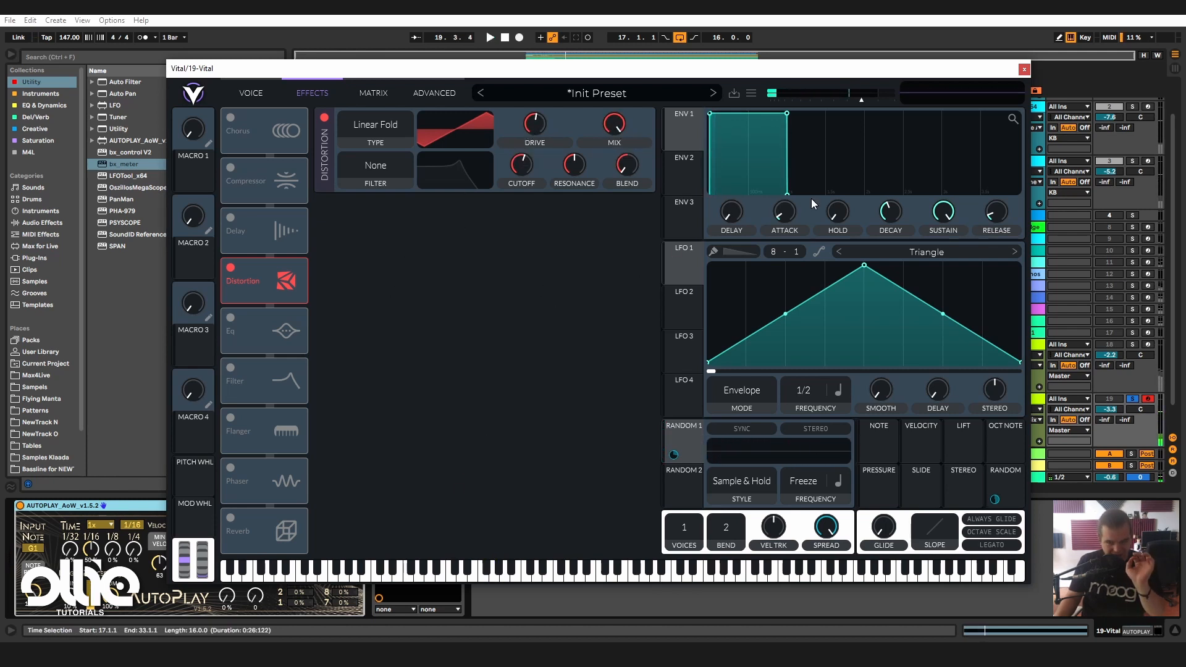
{"action": "left_click_drag", "start_coordinate": [297, 275], "coordinate": [297, 131]}
{"action": "left_click", "coordinate": [230, 268]}
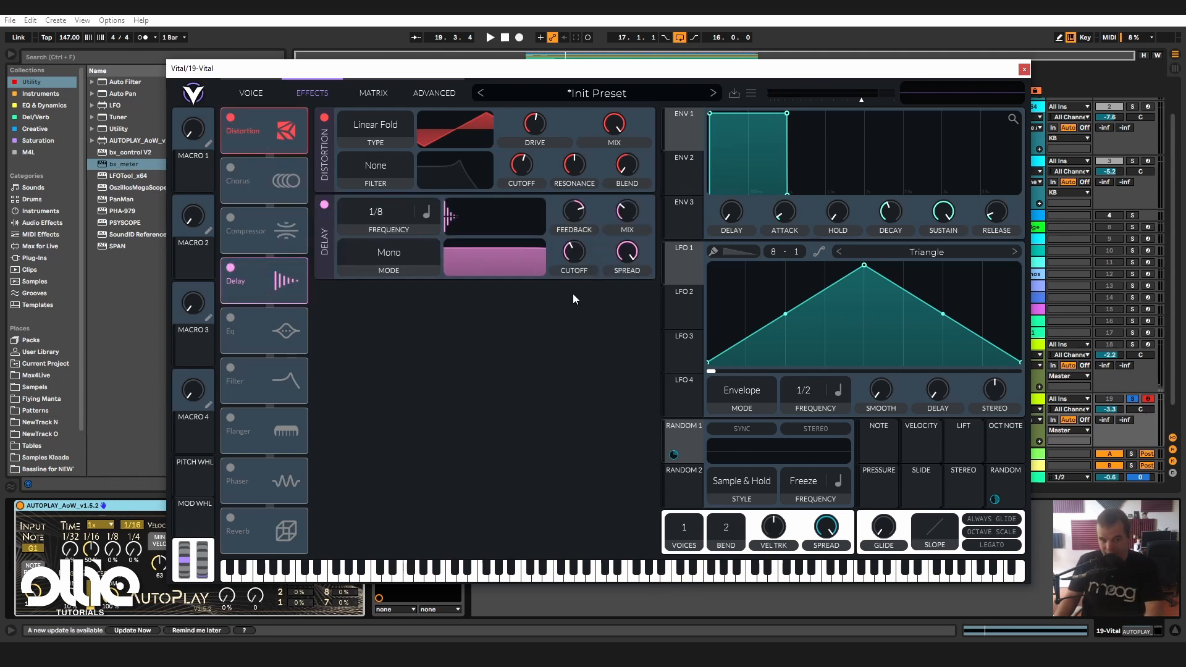
Set the delay's timing to Tempo Dotted and its mode to Mid Ping Pong.
{"action": "left_click", "coordinate": [394, 256]}
{"action": "left_click", "coordinate": [433, 213]}
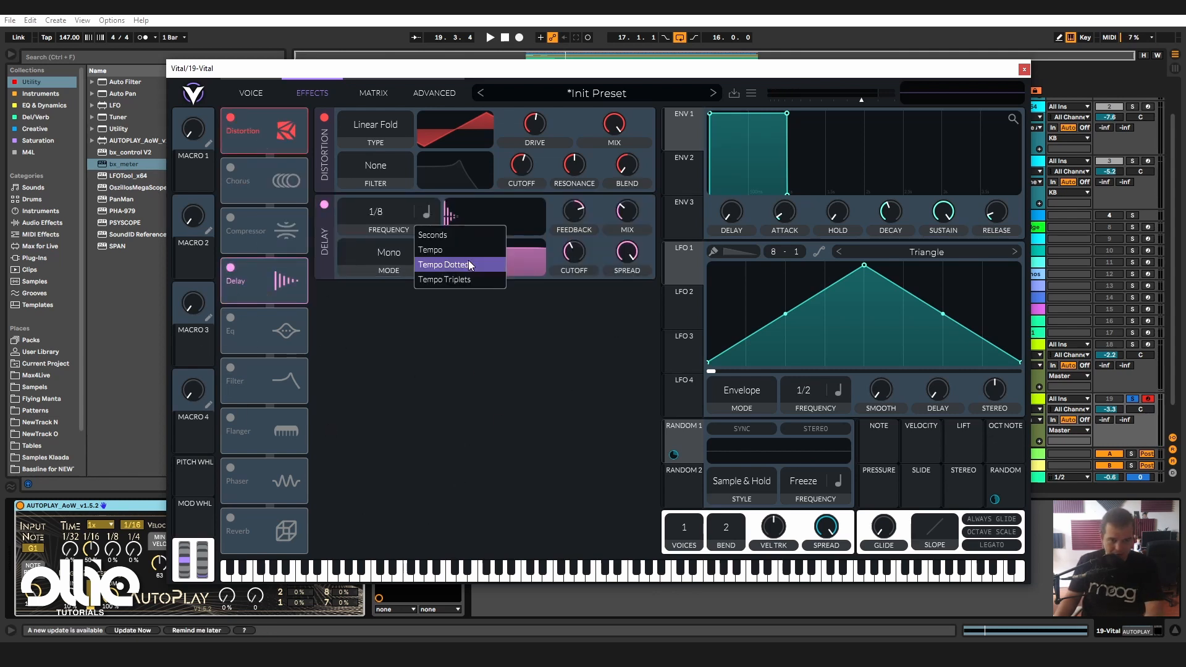
{"action": "left_click", "coordinate": [470, 262]}
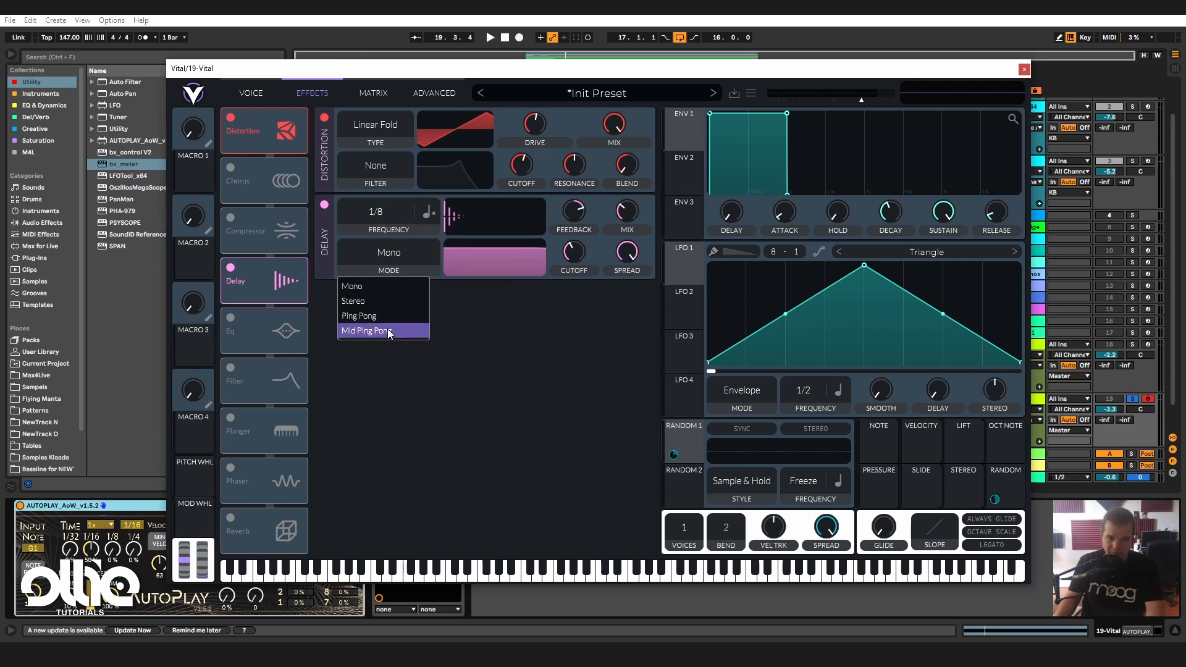
{"action": "left_click", "coordinate": [389, 332]}
Narrow the delay's filter band, lower its mix, and play the pattern through it.
{"action": "left_click_drag", "start_coordinate": [552, 253], "coordinate": [547, 266]}
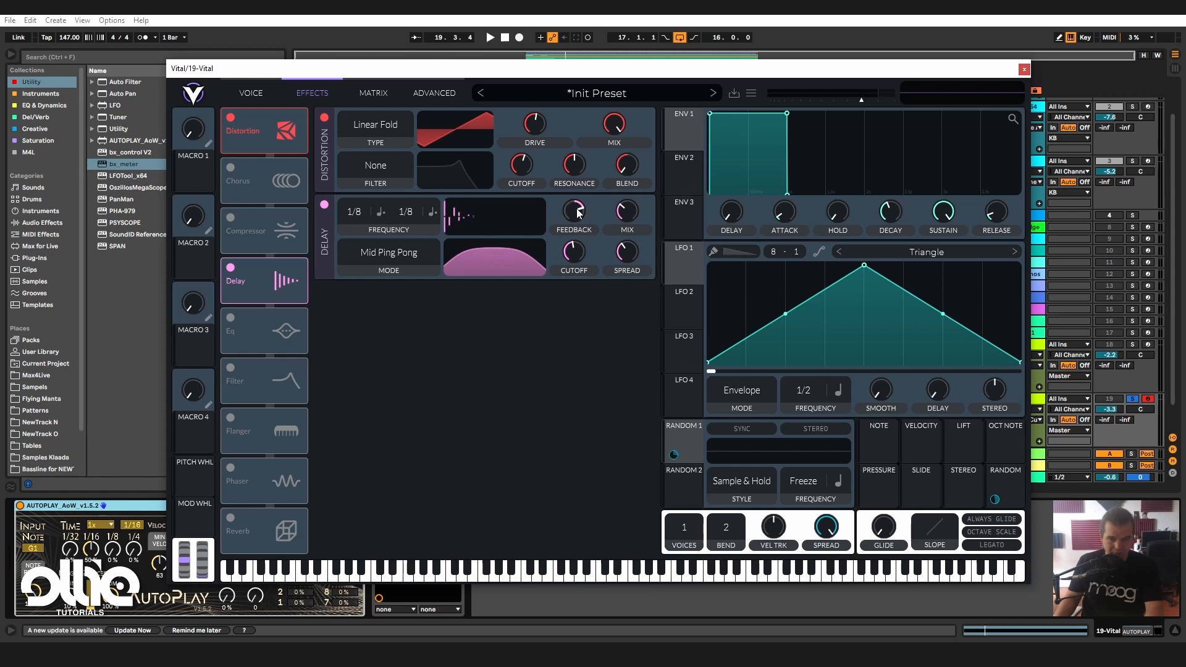
{"action": "left_click_drag", "start_coordinate": [567, 213], "coordinate": [617, 219]}
{"action": "key", "text": "space"}
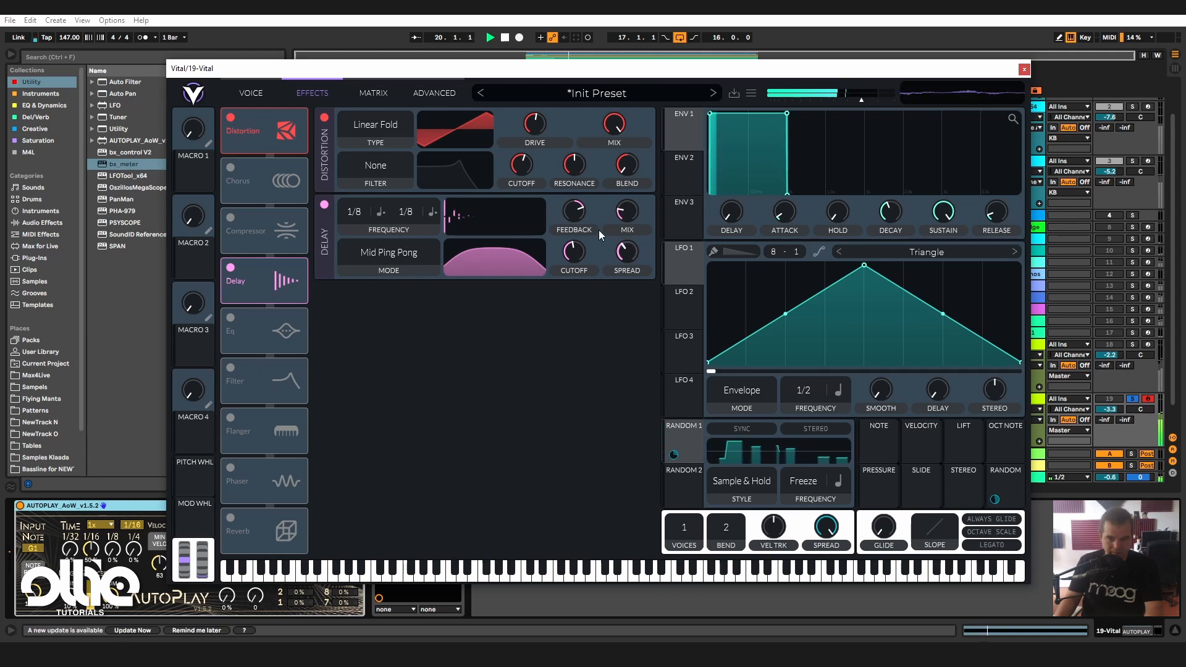
Modulate oscillator 1's pan with the per-note Random source and reduce the modulation depth.
{"action": "left_click", "coordinate": [229, 101]}
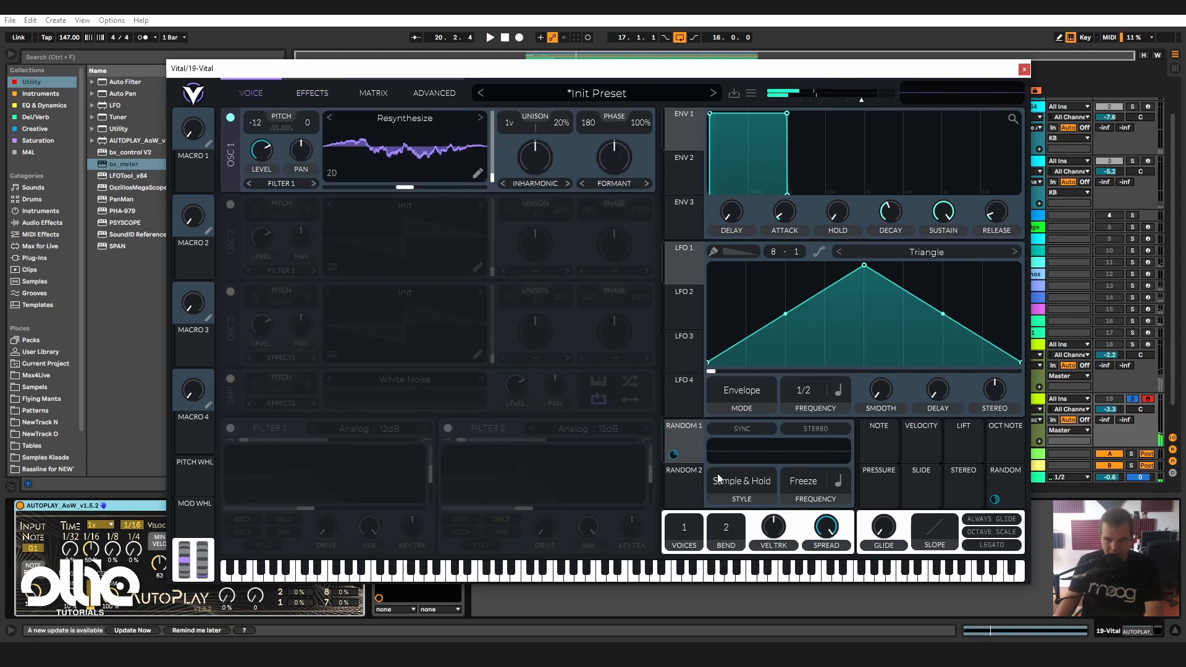
{"action": "left_click_drag", "start_coordinate": [1003, 477], "coordinate": [301, 151]}
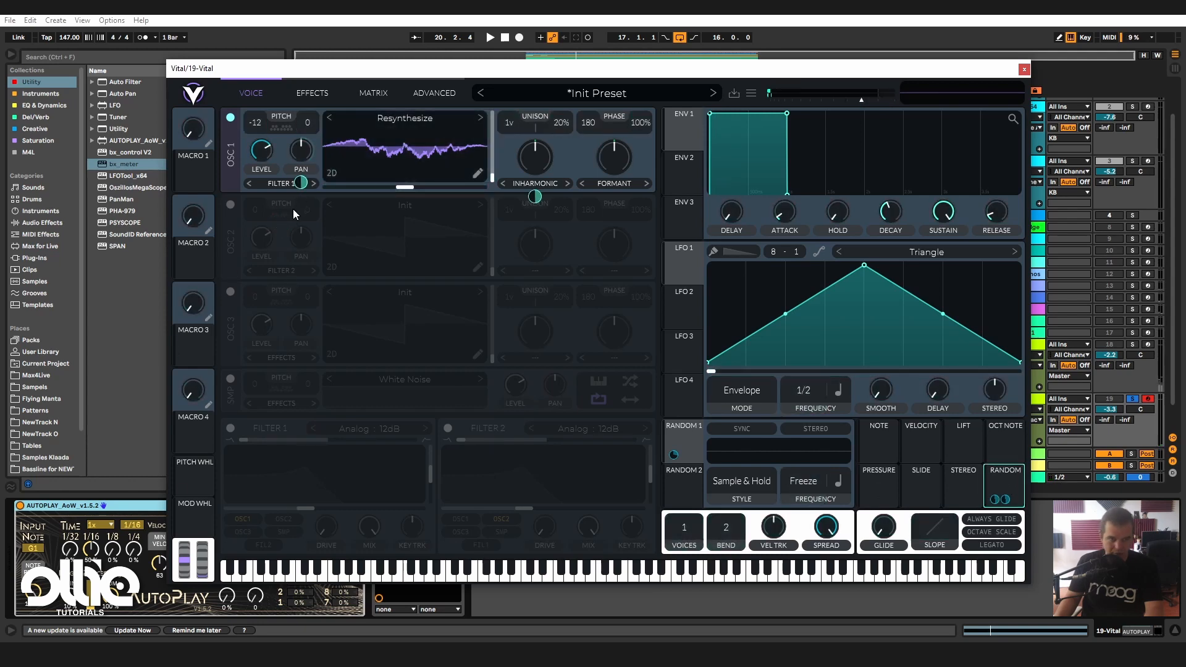
{"action": "right_click", "coordinate": [301, 181]}
{"action": "left_click", "coordinate": [332, 220]}
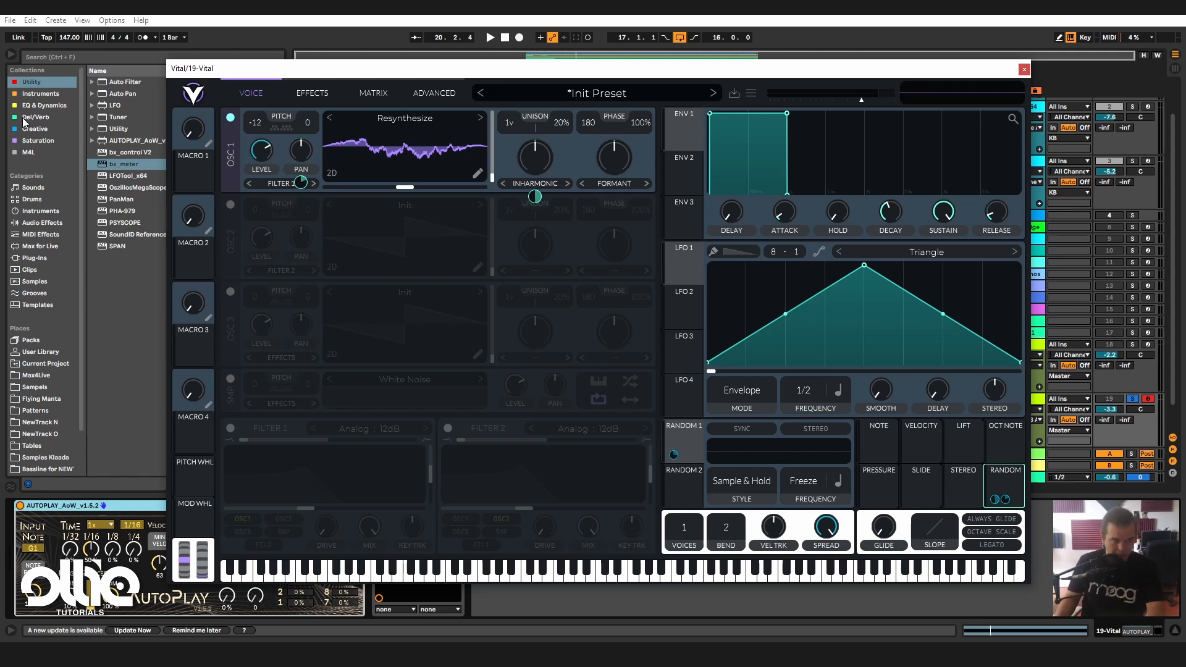
Add an EQ Eight after Vital on the synth track and move the Vital window clear of the device chain.
{"action": "left_click", "coordinate": [62, 106]}
{"action": "left_click_drag", "start_coordinate": [179, 74], "coordinate": [387, 81]}
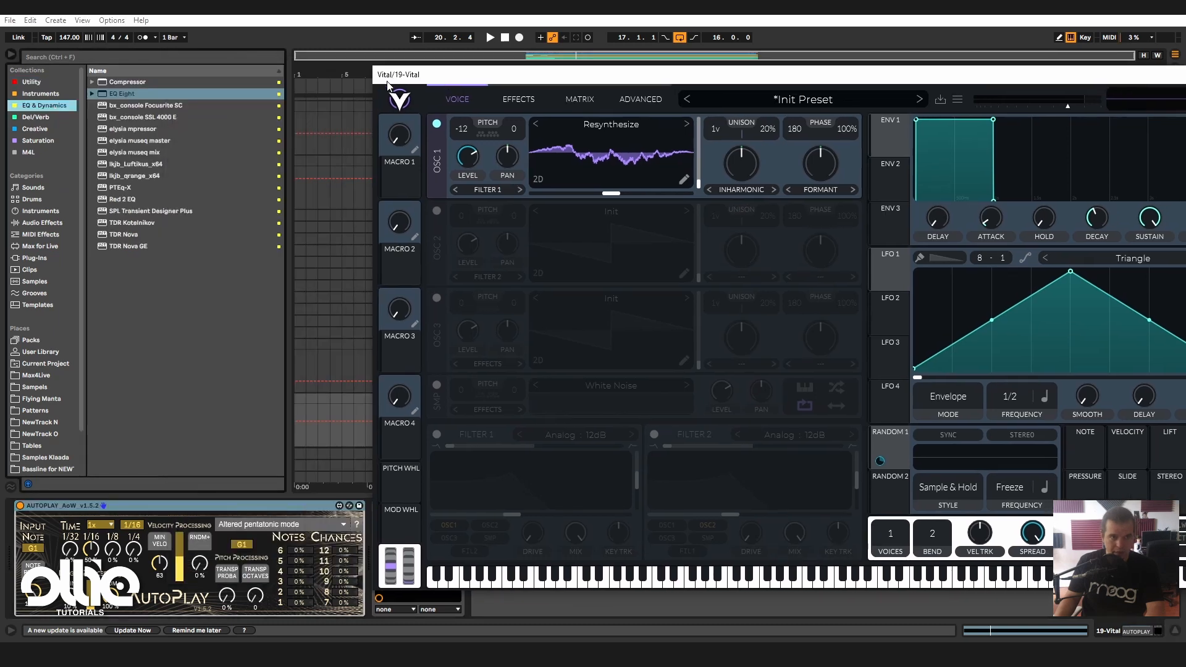
{"action": "left_click_drag", "start_coordinate": [126, 99], "coordinate": [550, 617]}
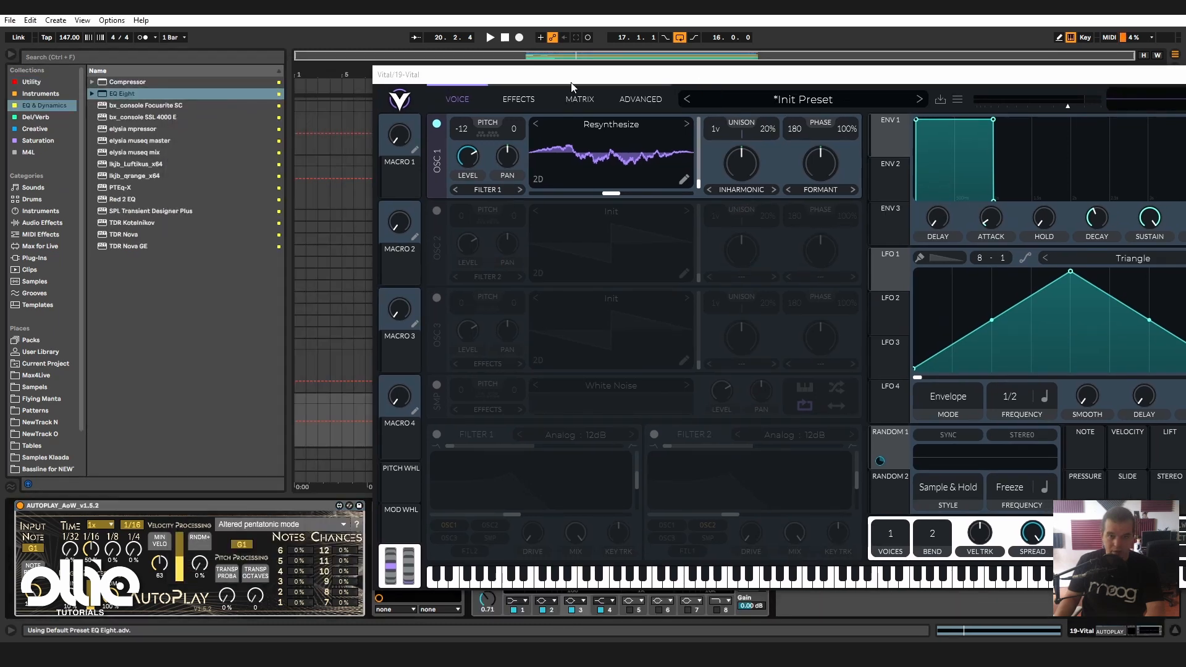
{"action": "left_click_drag", "start_coordinate": [571, 86], "coordinate": [1004, 88]}
Make EQ Eight band 1 a low cut at 177 Hz while the pattern plays, and bring the Vital window back.
{"action": "key", "text": "space"}
{"action": "left_click", "coordinate": [519, 600]}
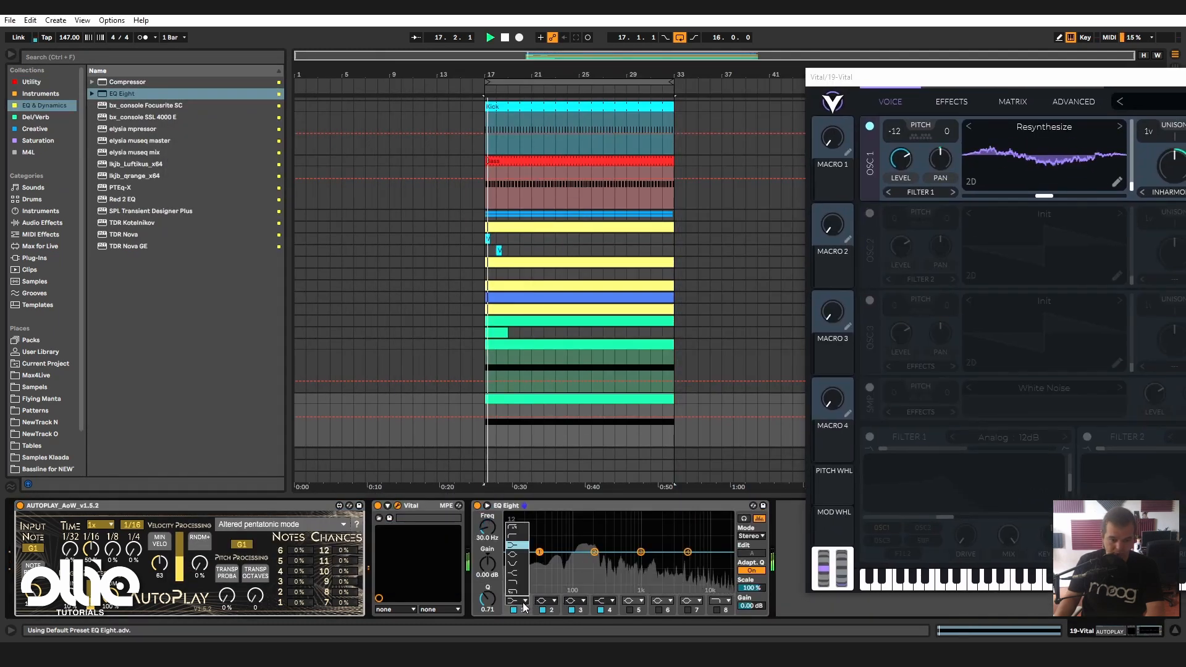
{"action": "left_click", "coordinate": [516, 541]}
{"action": "left_click", "coordinate": [493, 527]}
{"action": "left_click_drag", "start_coordinate": [492, 527], "coordinate": [493, 500]}
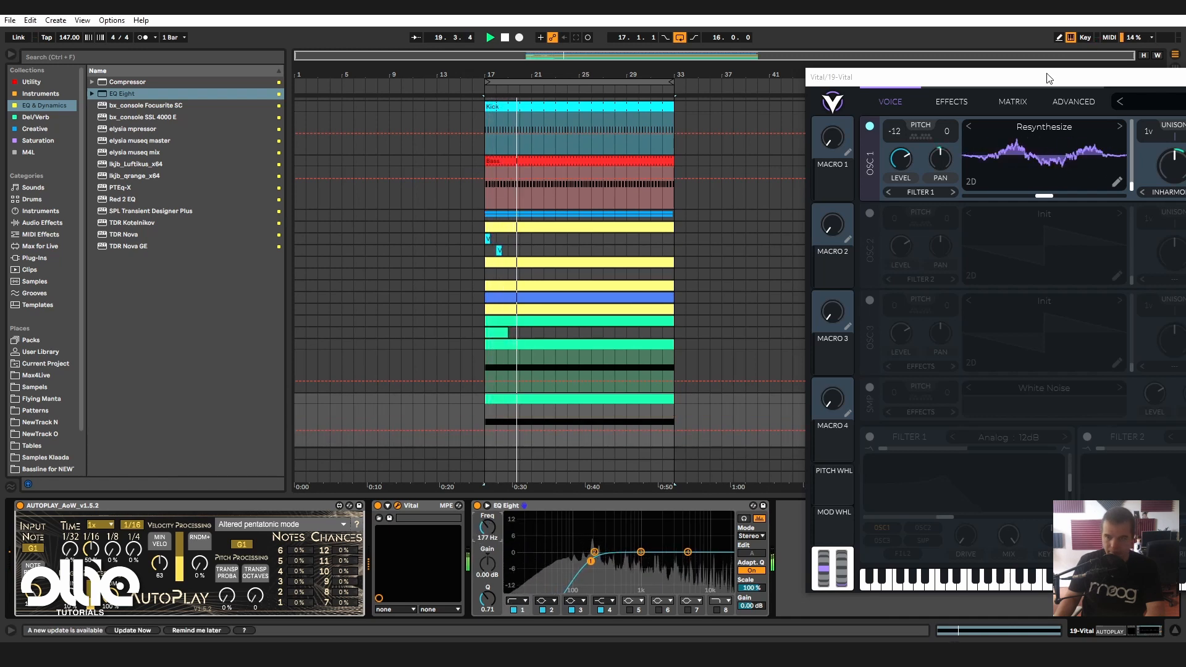
{"action": "left_click_drag", "start_coordinate": [956, 79], "coordinate": [393, 60]}
{"action": "key", "text": "space"}
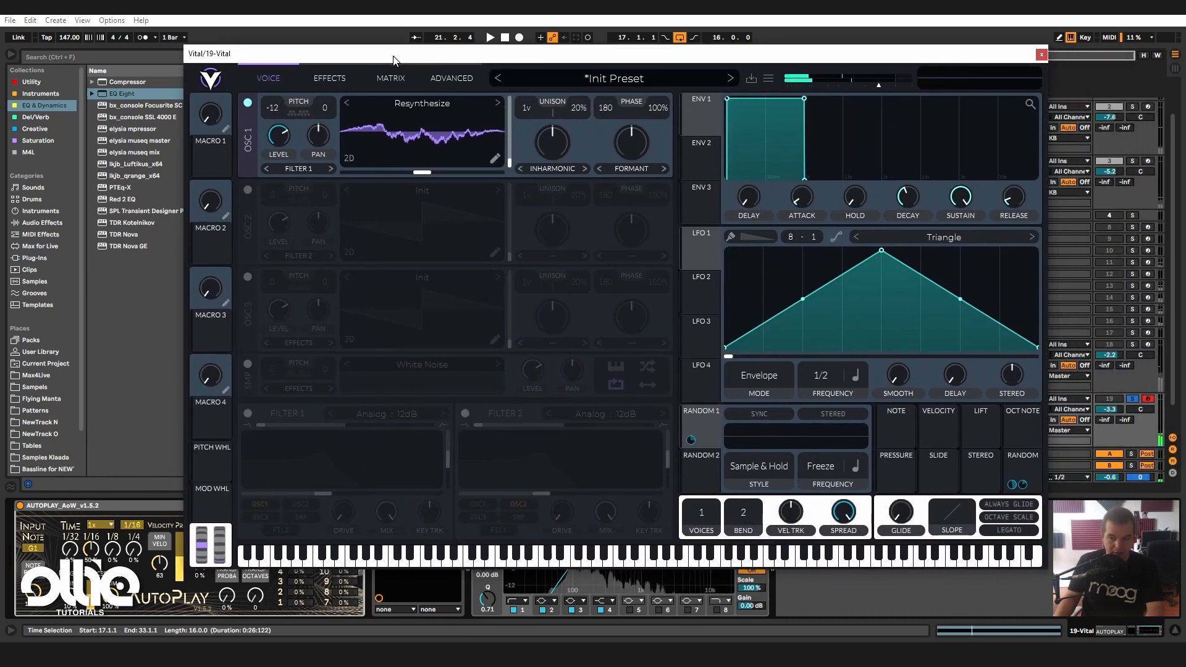
Unsolo the synth track and set its volume to -3.5 dB while listening to the full mix.
{"action": "left_click", "coordinate": [1134, 399]}
{"action": "key", "text": "space"}
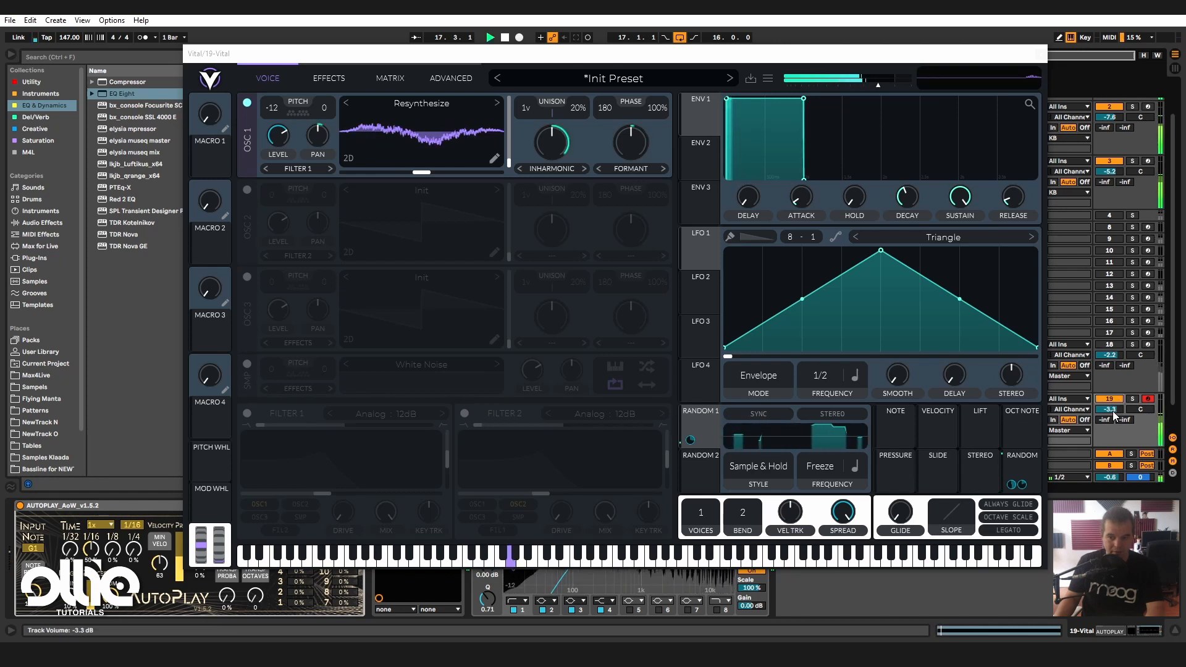
{"action": "left_click_drag", "start_coordinate": [1109, 409], "coordinate": [1110, 411]}
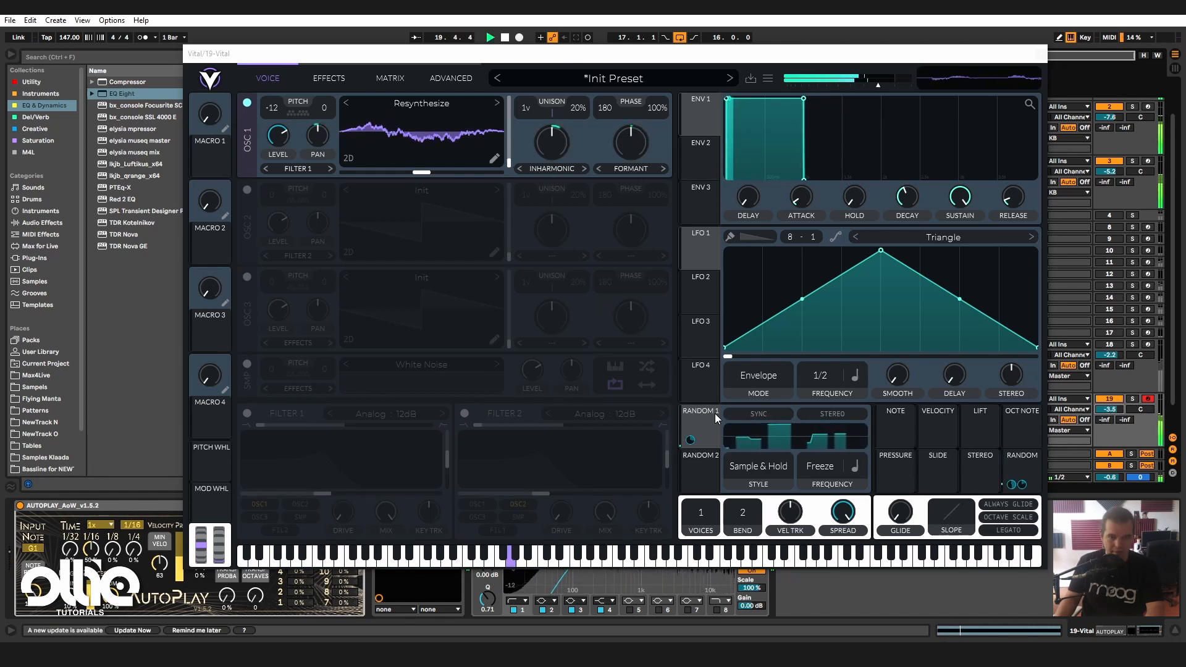
{"action": "key", "text": "space"}
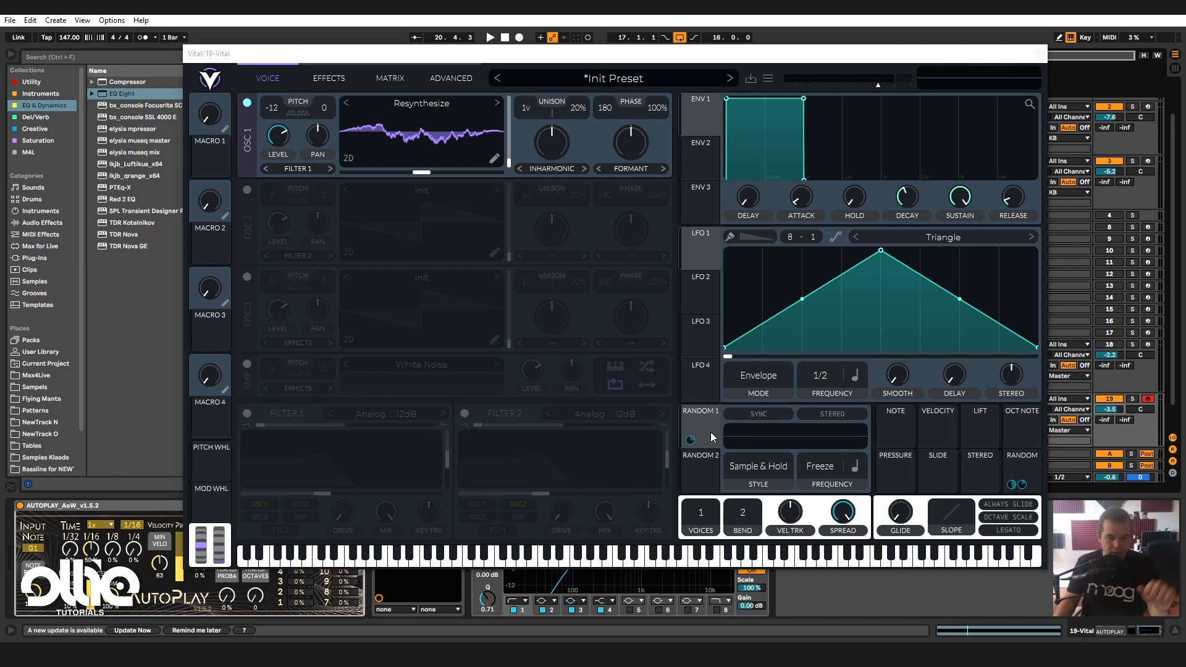
Modulate oscillator 1's wavetable position with Random 1, and audition it soloed and in the full mix.
{"action": "left_click_drag", "start_coordinate": [691, 439], "coordinate": [491, 126]}
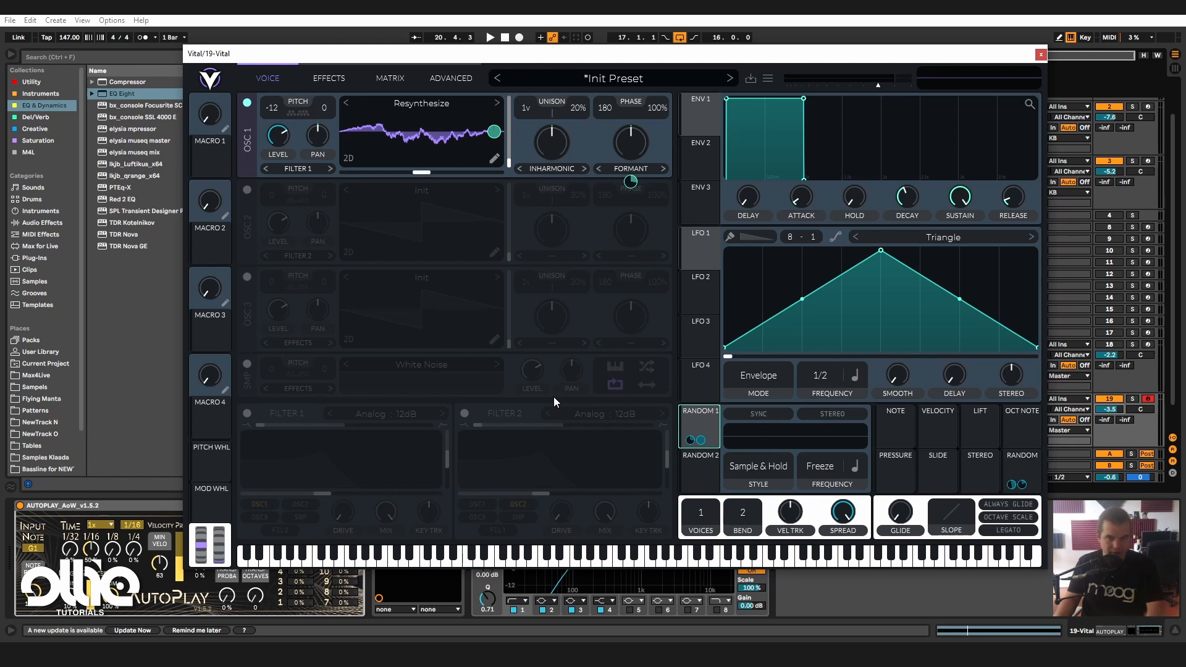
{"action": "key", "text": "space"}
{"action": "left_click", "coordinate": [1132, 399]}
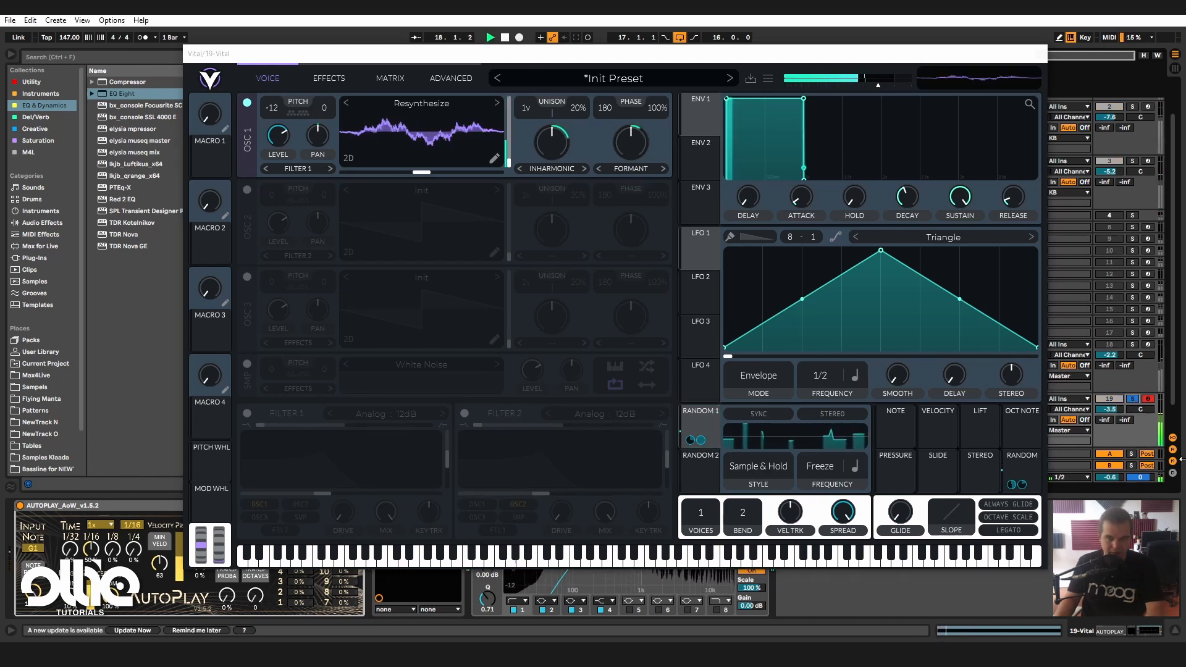
{"action": "left_click", "coordinate": [1134, 401]}
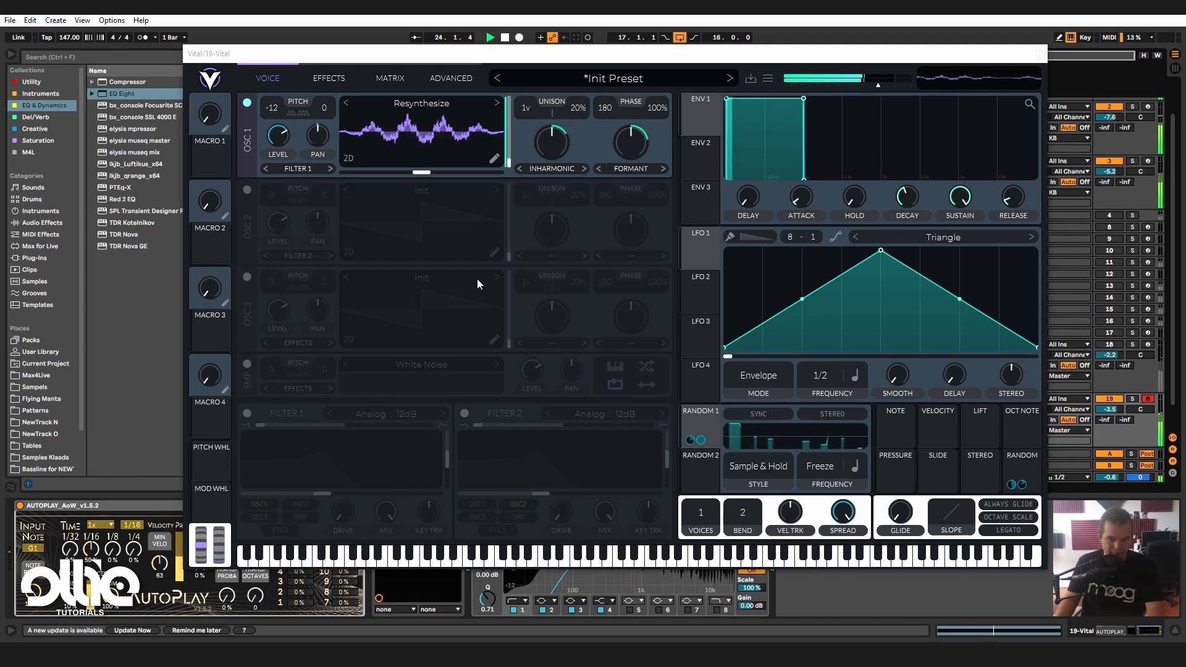
{"action": "key", "text": "space"}
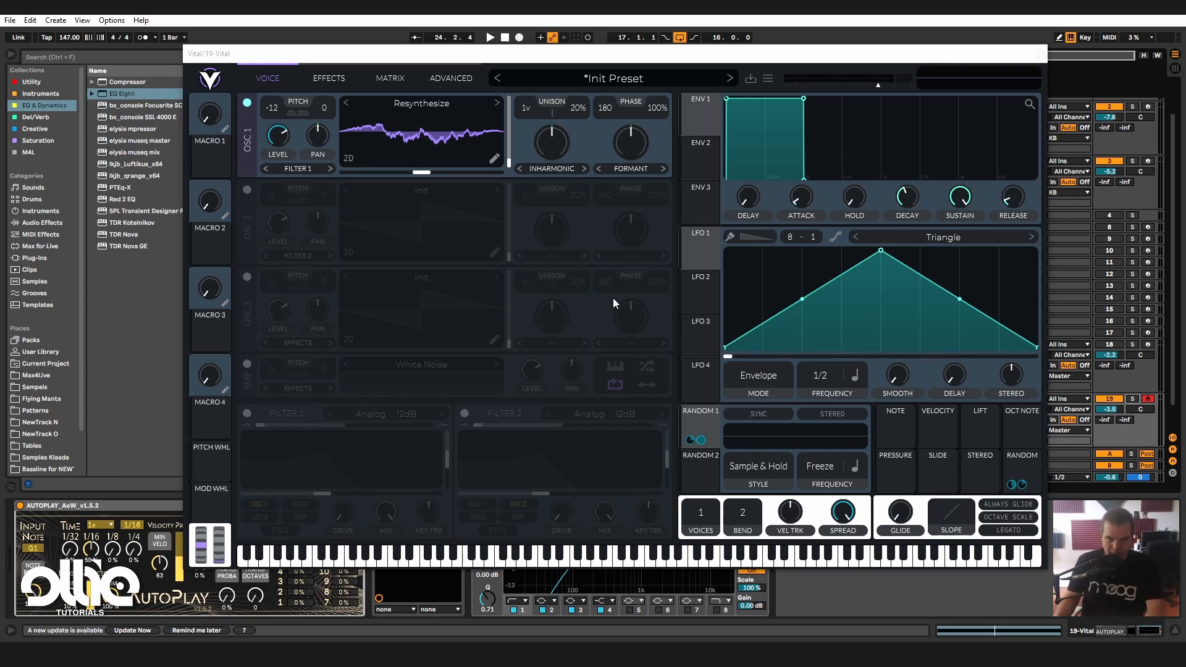
Give LFO 1 the Square shape, Sync mode and a frequency measured in Seconds.
{"action": "left_click", "coordinate": [934, 236]}
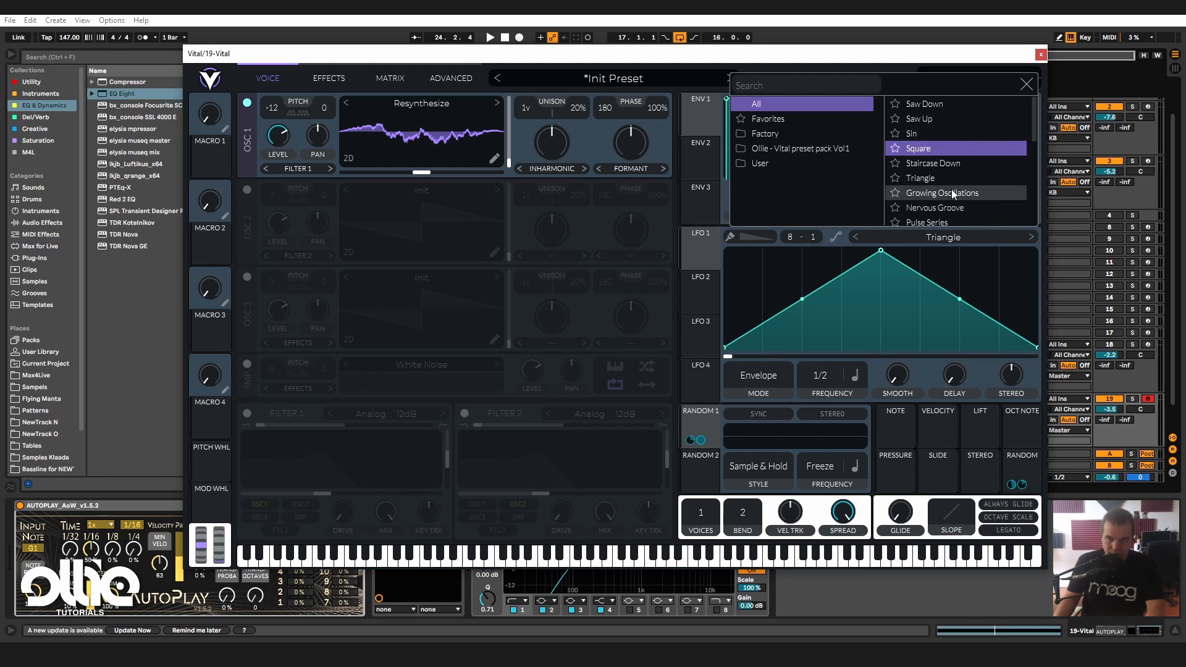
{"action": "left_click", "coordinate": [947, 150]}
{"action": "left_click", "coordinate": [692, 257]}
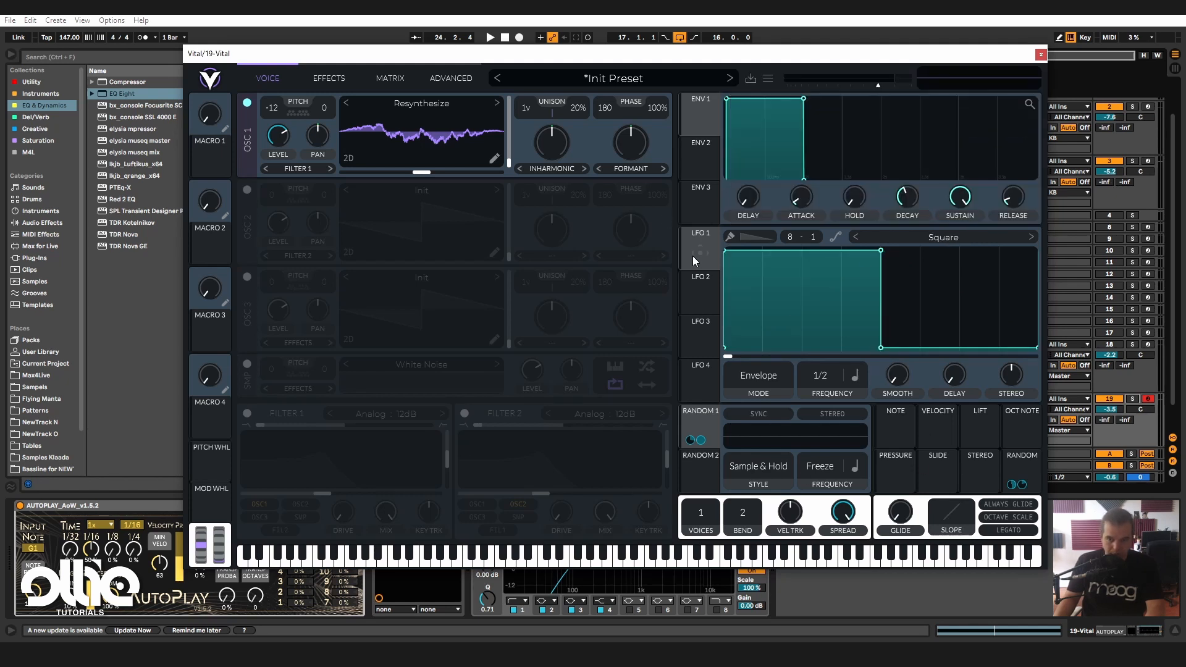
{"action": "left_click", "coordinate": [775, 384]}
{"action": "left_click", "coordinate": [776, 425]}
{"action": "left_click", "coordinate": [853, 381]}
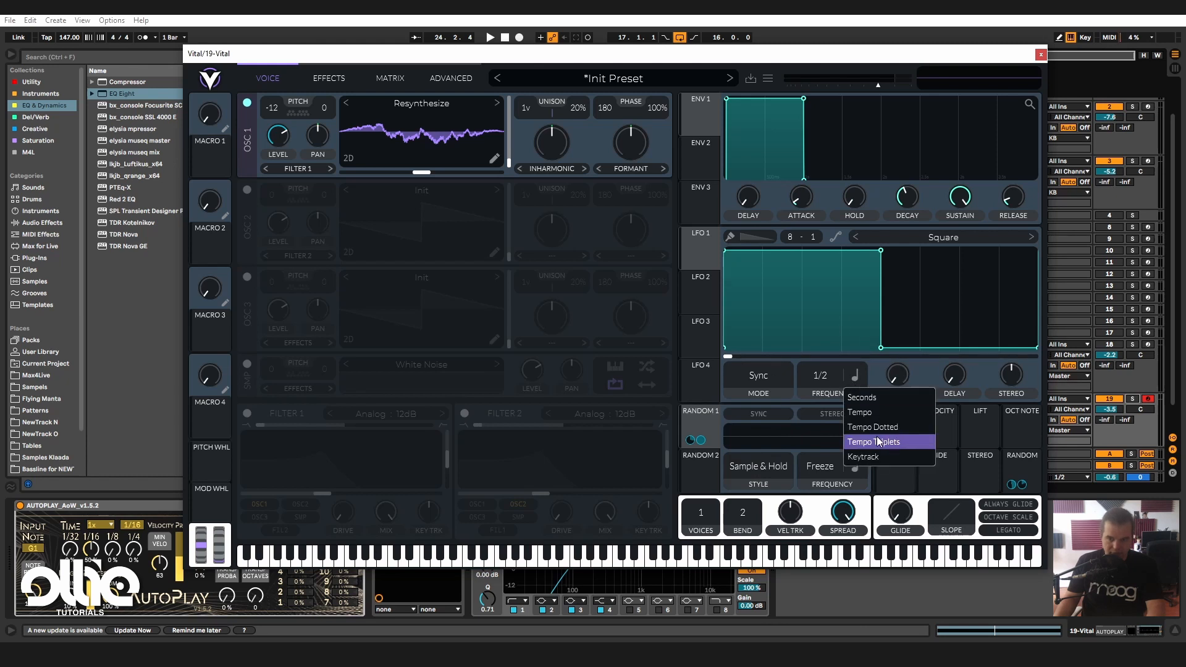
{"action": "left_click", "coordinate": [874, 400]}
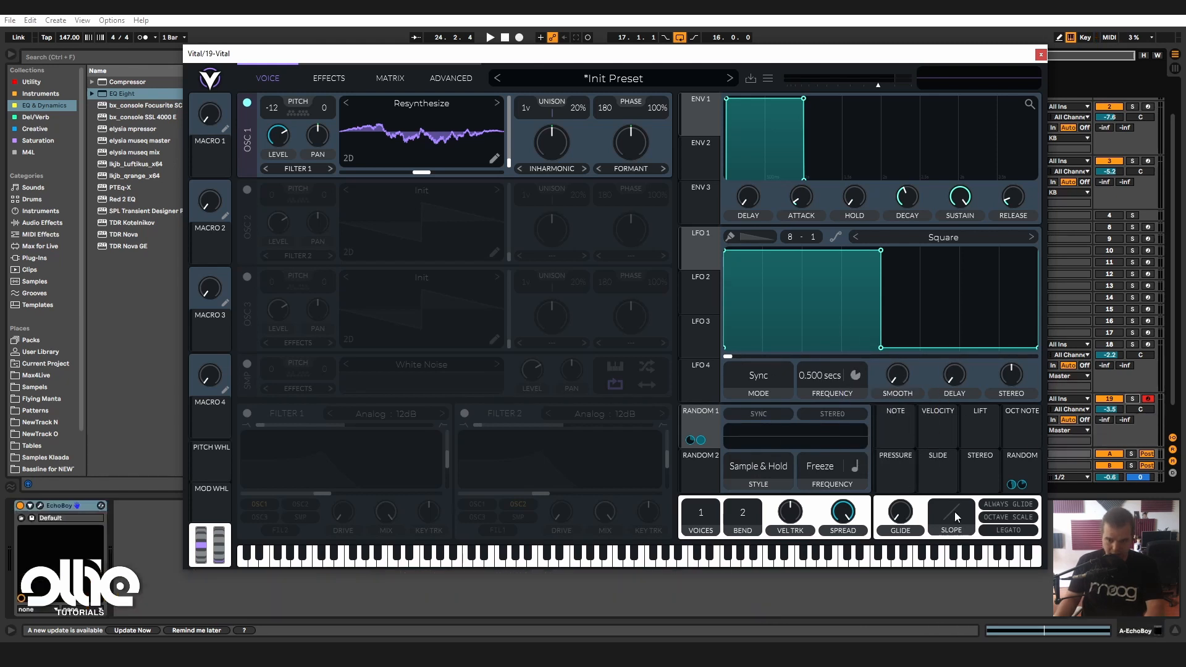
Modulate oscillator 1's Inharmonic amount with LFO 1 at a depth of 0.010.
{"action": "left_click_drag", "start_coordinate": [668, 263], "coordinate": [555, 137]}
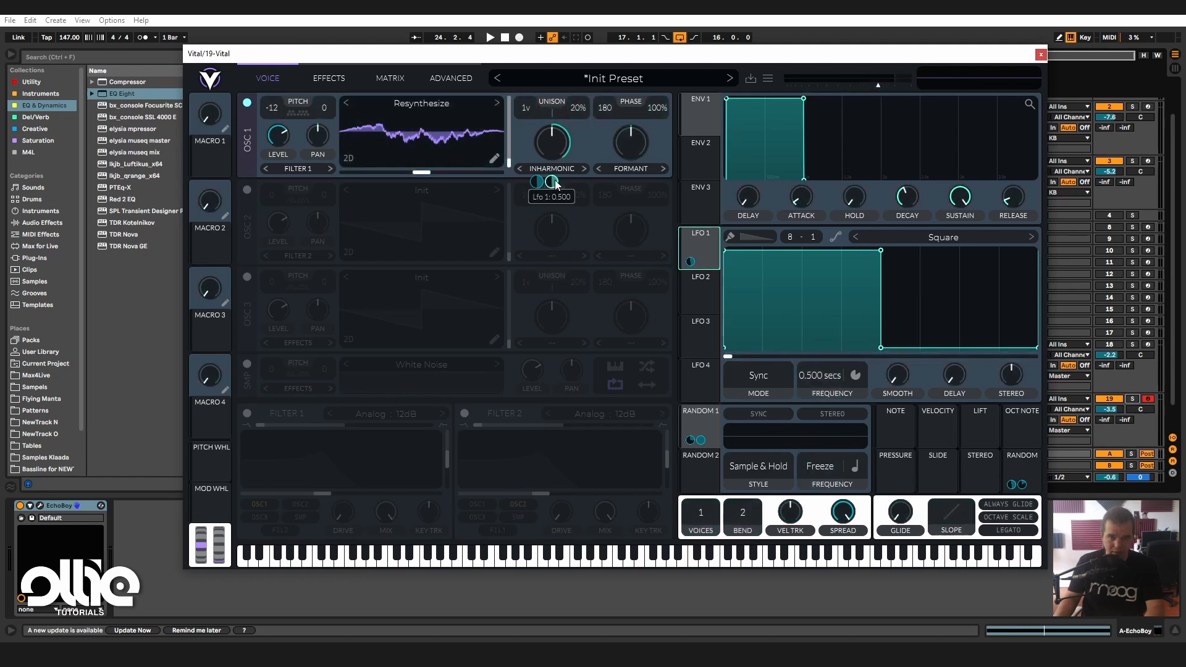
{"action": "right_click", "coordinate": [554, 181]}
{"action": "left_click", "coordinate": [575, 221]}
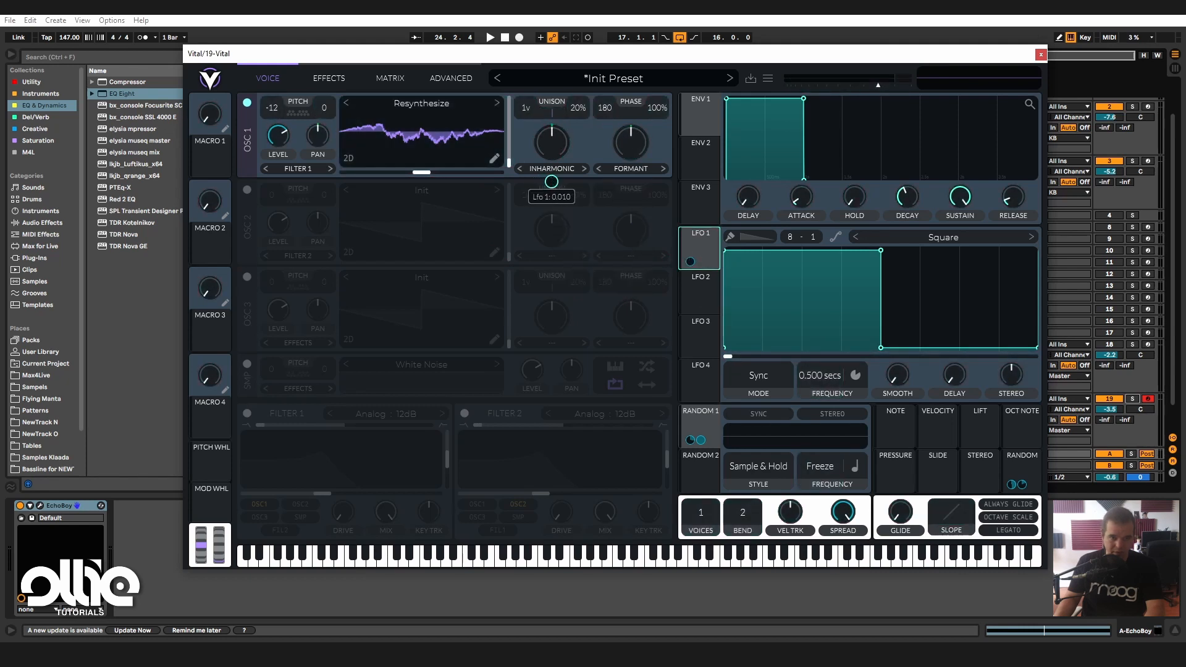
Solo the synth track and shorten LFO 1's frequency to 0.015 secs while the pattern plays.
{"action": "left_click", "coordinate": [1133, 400]}
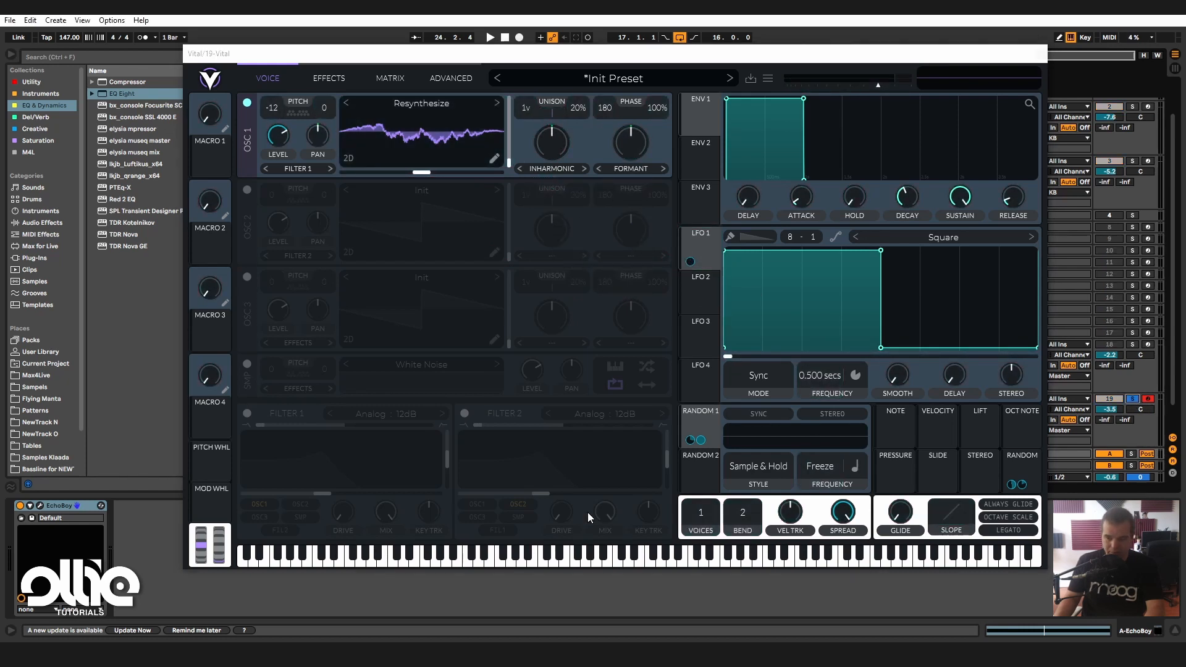
{"action": "left_click_drag", "start_coordinate": [796, 59], "coordinate": [707, 68]}
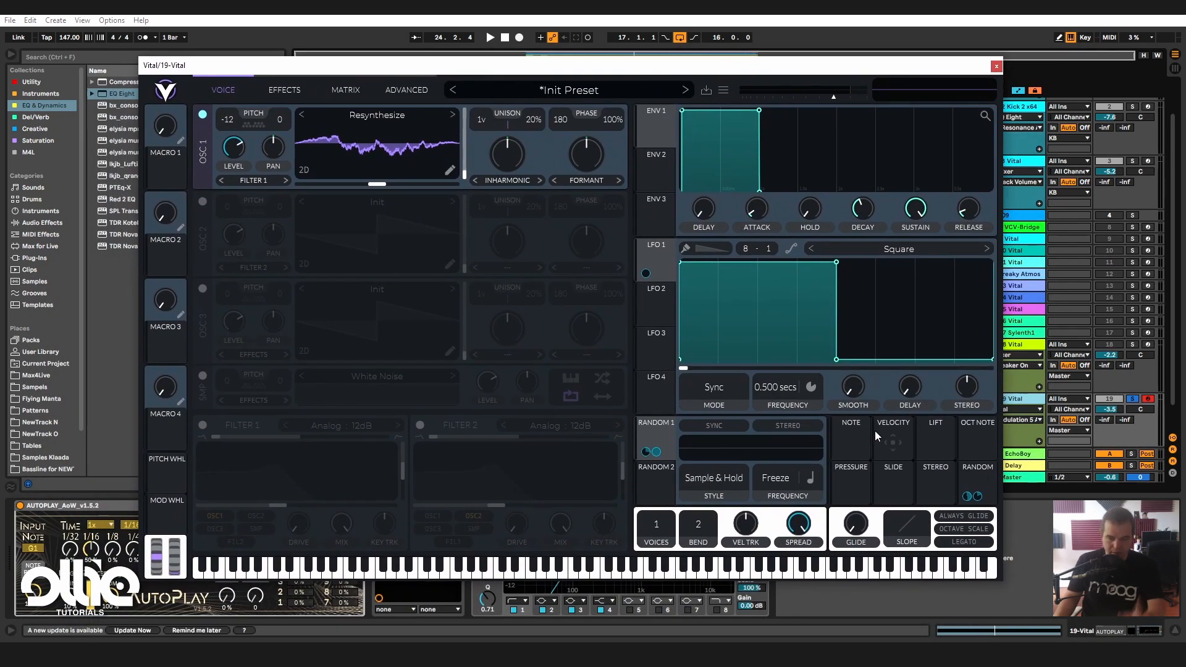
{"action": "left_click_drag", "start_coordinate": [779, 383], "coordinate": [777, 395]}
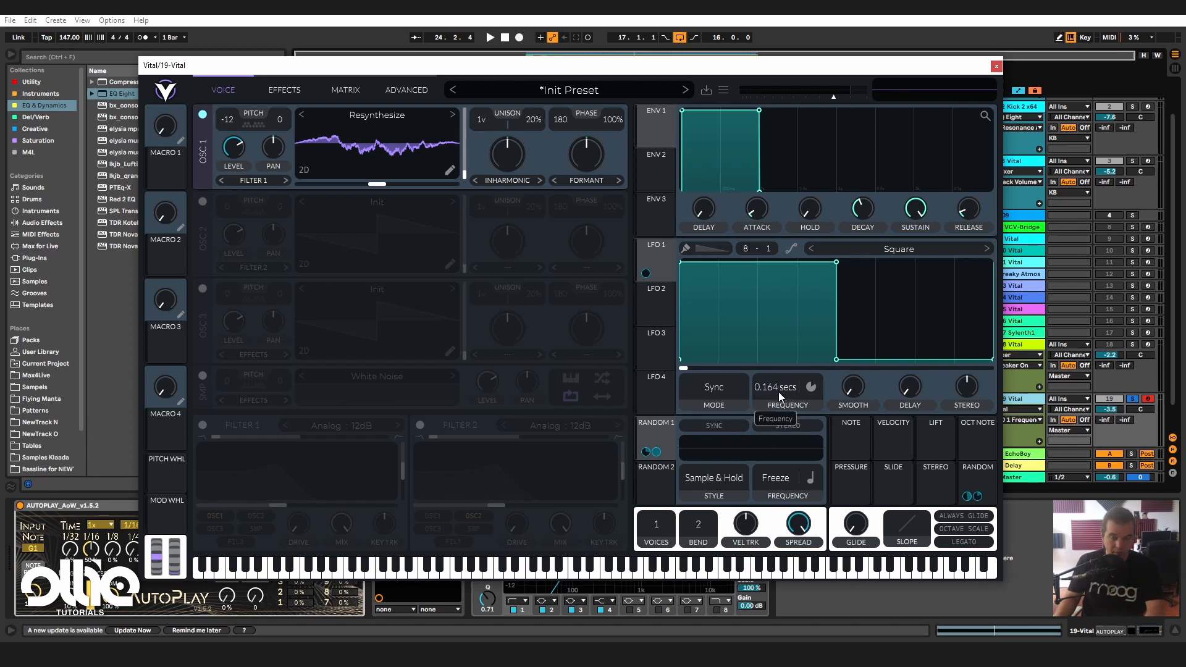
{"action": "key", "text": "space"}
{"action": "left_click_drag", "start_coordinate": [779, 391], "coordinate": [799, 384]}
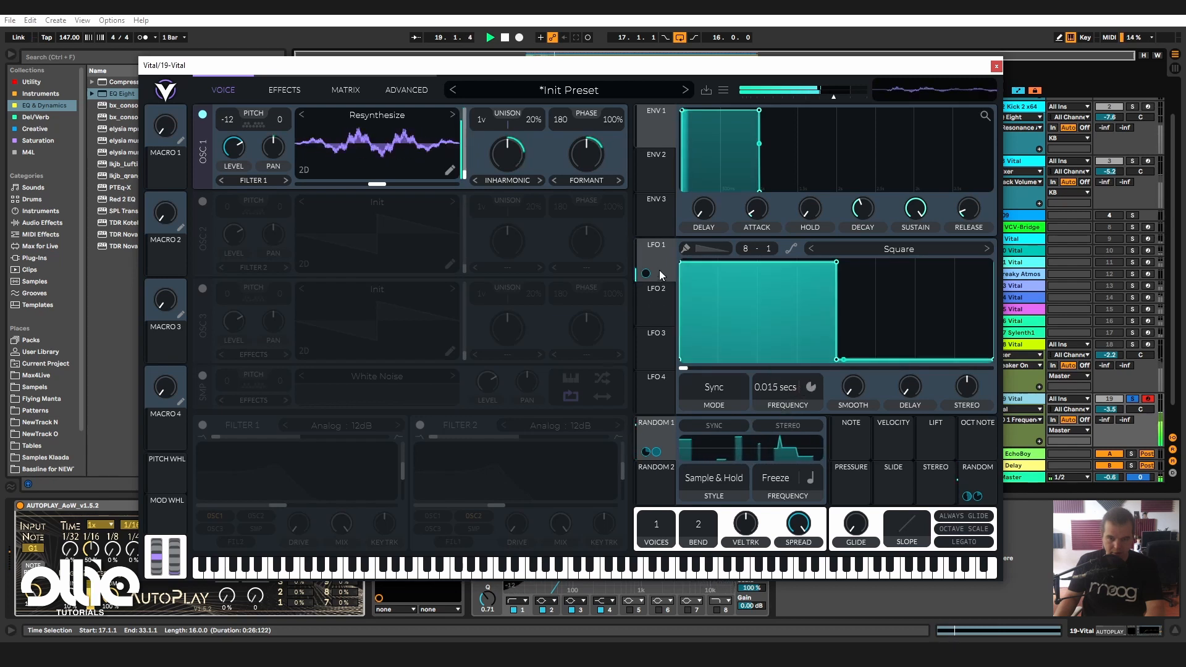
Raise LFO 1's smoothing and set its frequency to 0.048 secs, auditioning the result during playback.
{"action": "left_click_drag", "start_coordinate": [646, 274], "coordinate": [486, 183]}
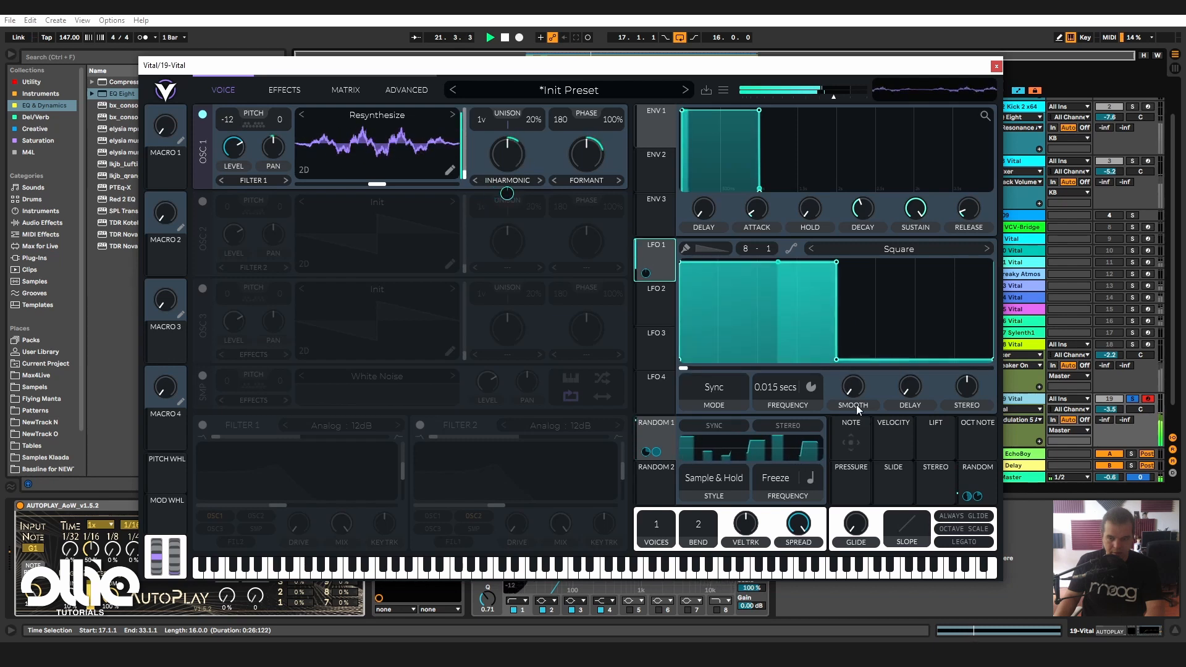
{"action": "left_click_drag", "start_coordinate": [857, 406], "coordinate": [847, 339]}
{"action": "left_click_drag", "start_coordinate": [783, 388], "coordinate": [787, 408]}
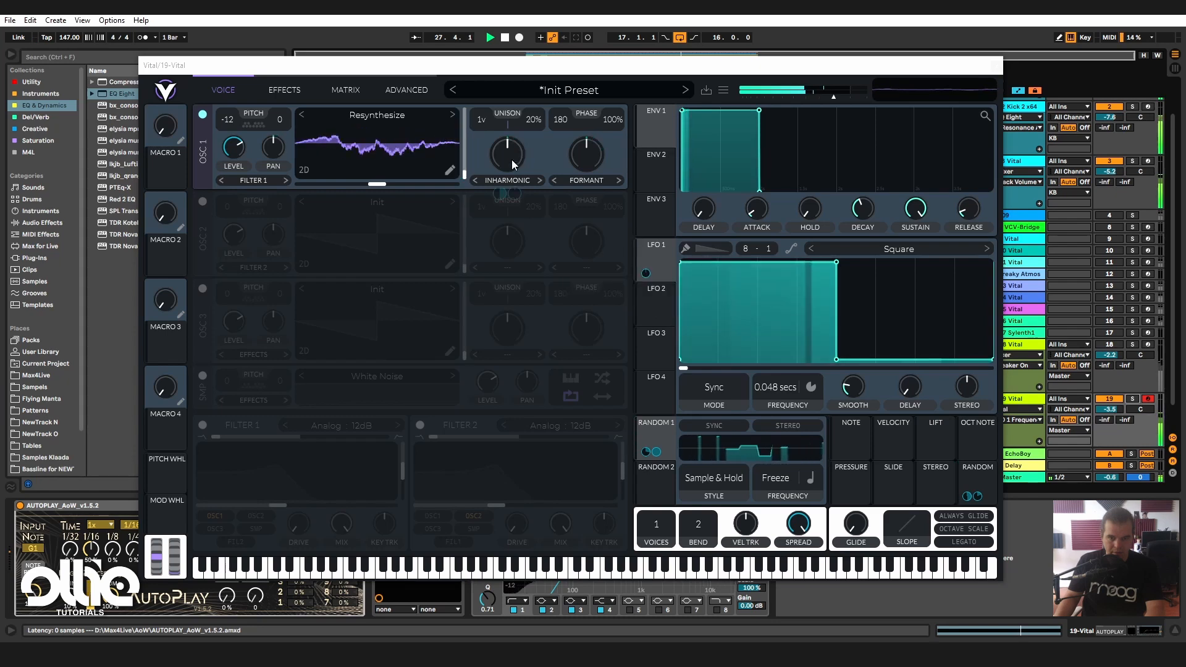
{"action": "left_click", "coordinate": [281, 90]}
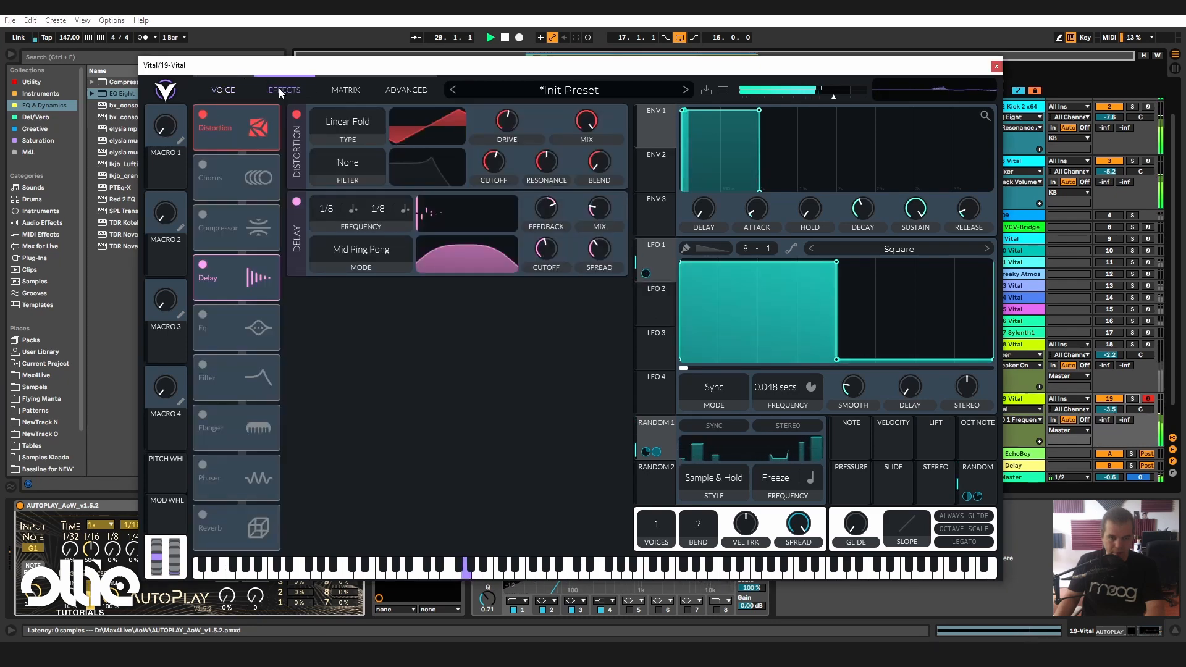
{"action": "left_click", "coordinate": [223, 90]}
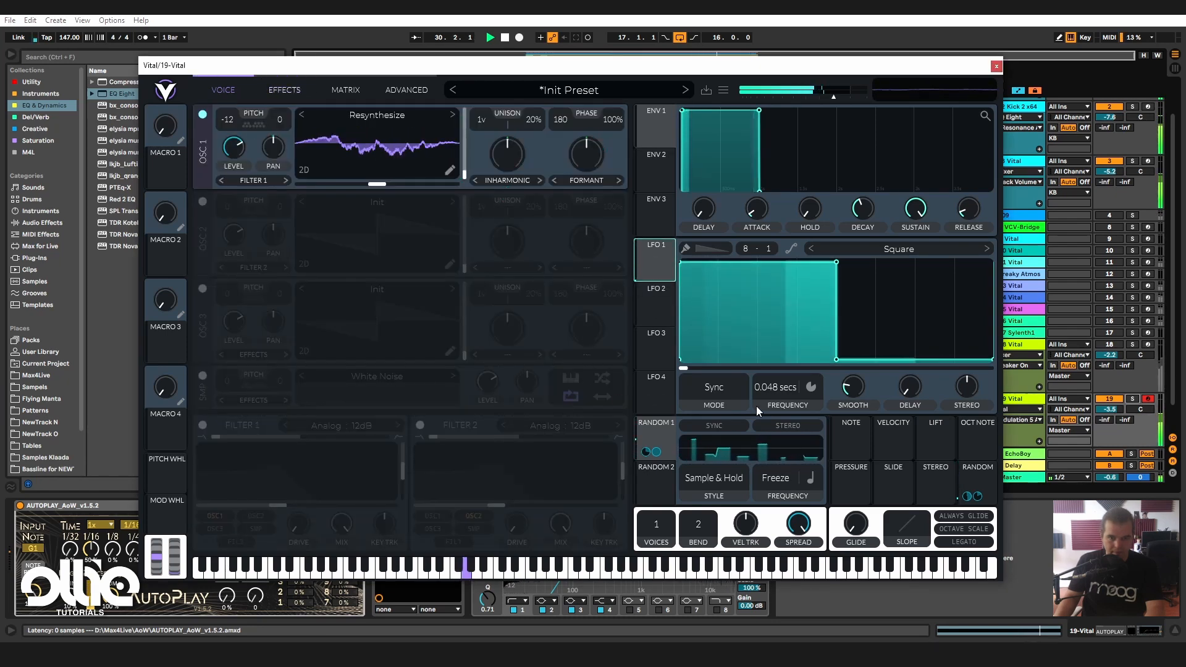
Modulate oscillator 1's Inharmonic amount with LFO 1 and turn the square shape's vertical drop into a slope by offsetting its points.
{"action": "left_click_drag", "start_coordinate": [669, 266], "coordinate": [508, 228]}
{"action": "right_click", "coordinate": [508, 194]}
{"action": "left_click", "coordinate": [535, 233]}
{"action": "left_click_drag", "start_coordinate": [836, 359], "coordinate": [856, 369]}
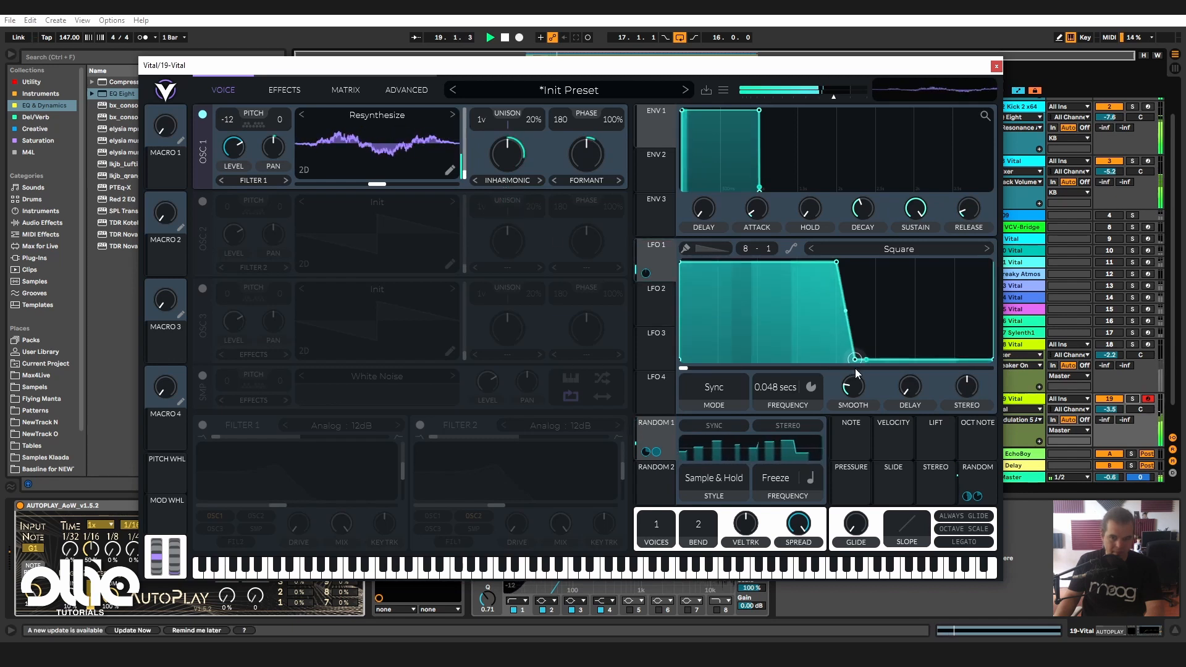
{"action": "left_click_drag", "start_coordinate": [837, 262], "coordinate": [820, 262]}
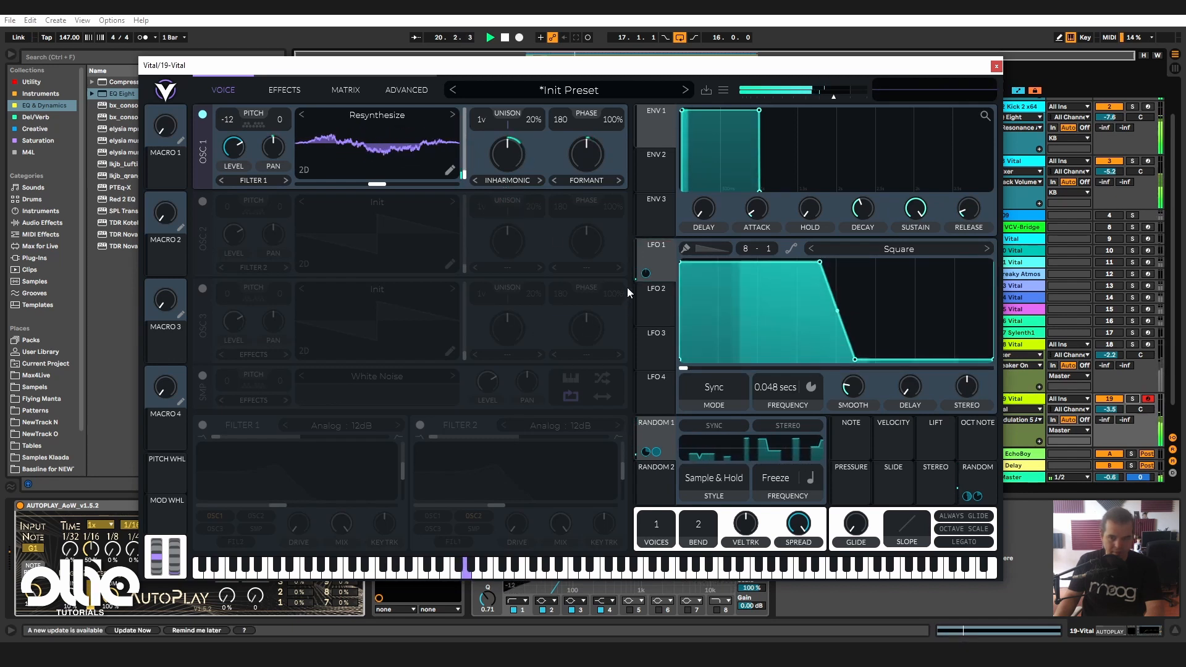
Remove LFO 1's modulation of the Inharmonic amount and audition the synth track soloed and within the full mix.
{"action": "left_click", "coordinate": [1133, 400]}
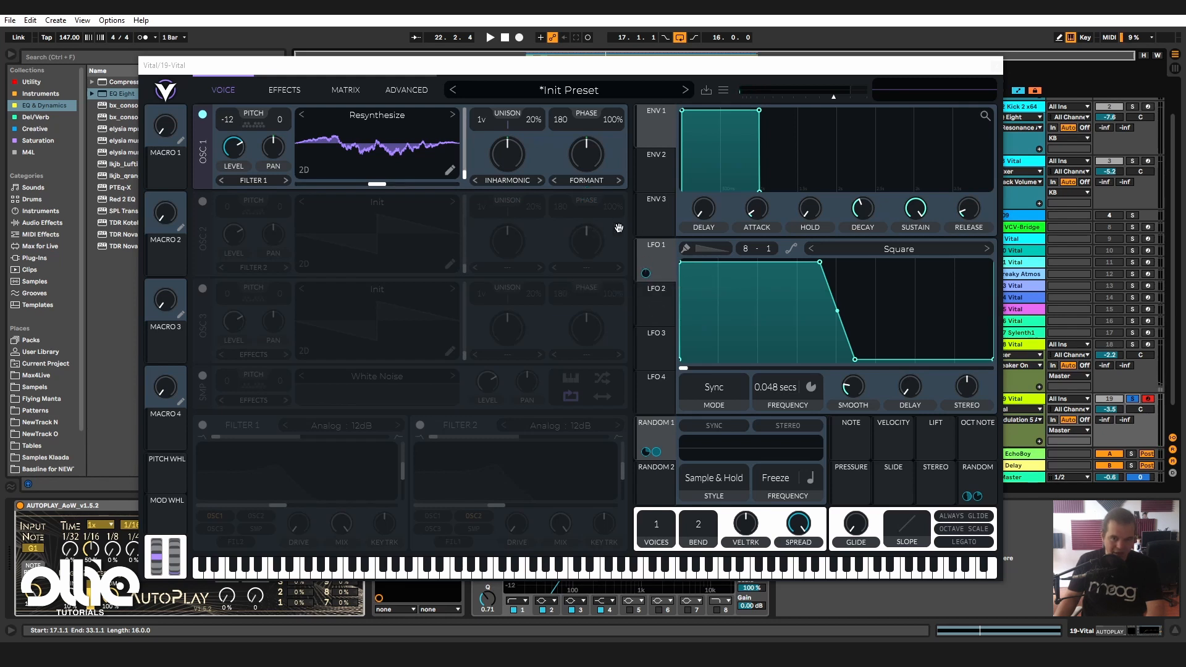
{"action": "left_click", "coordinate": [643, 277]}
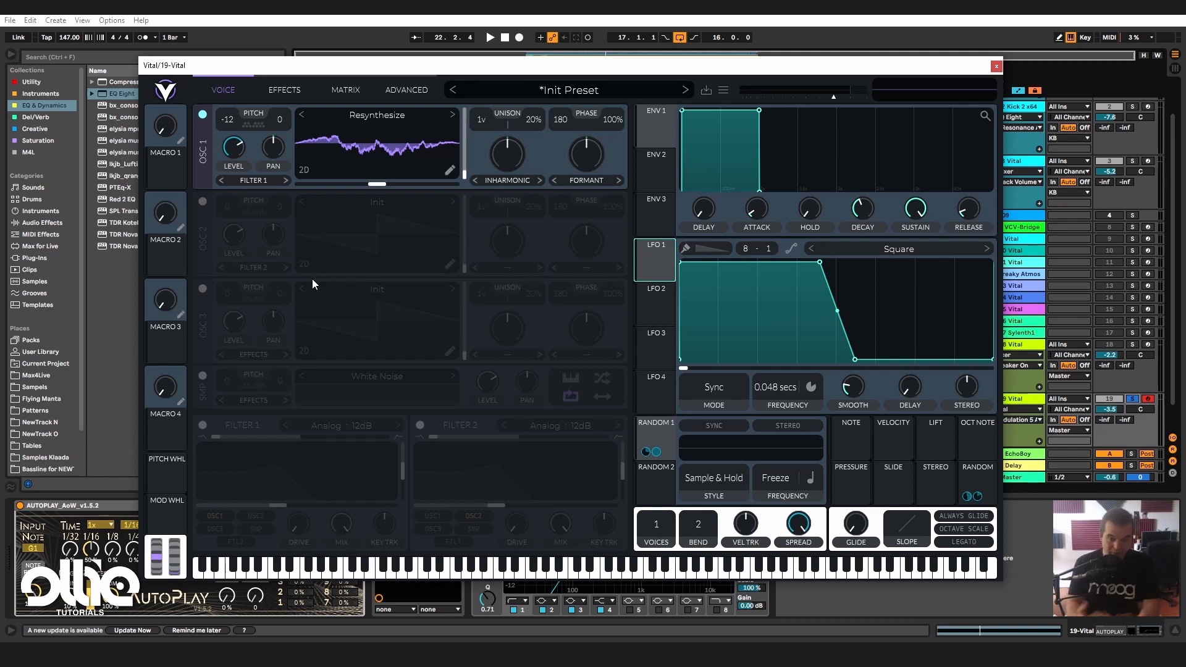
{"action": "key", "text": "space"}
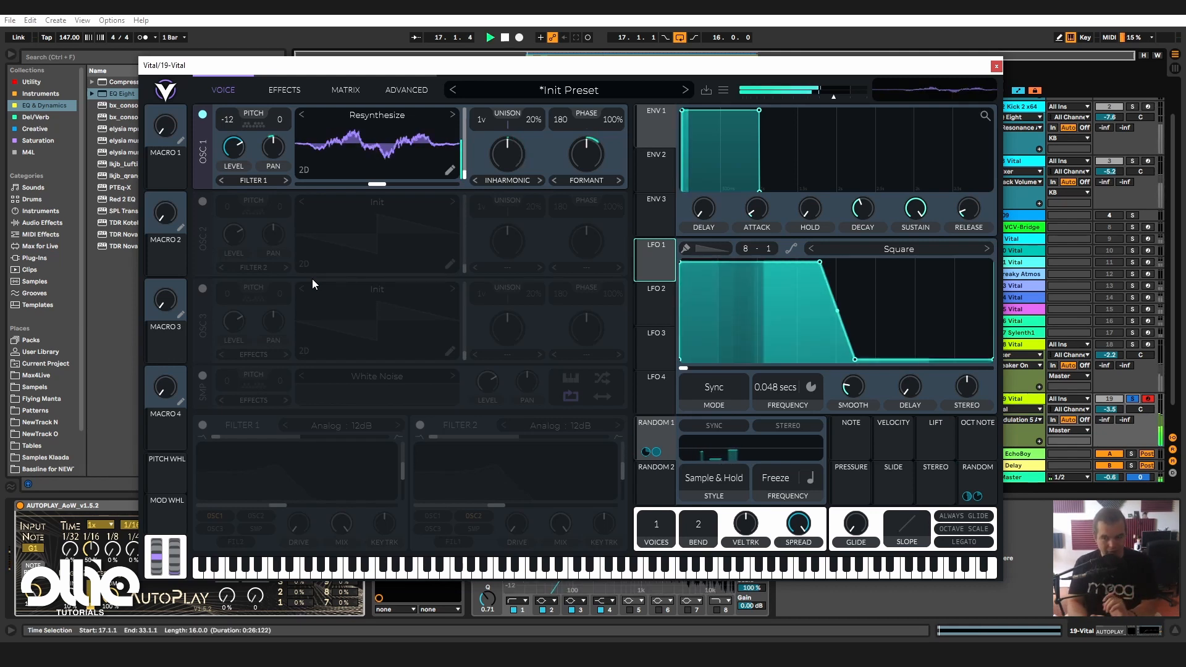
{"action": "left_click", "coordinate": [1134, 399]}
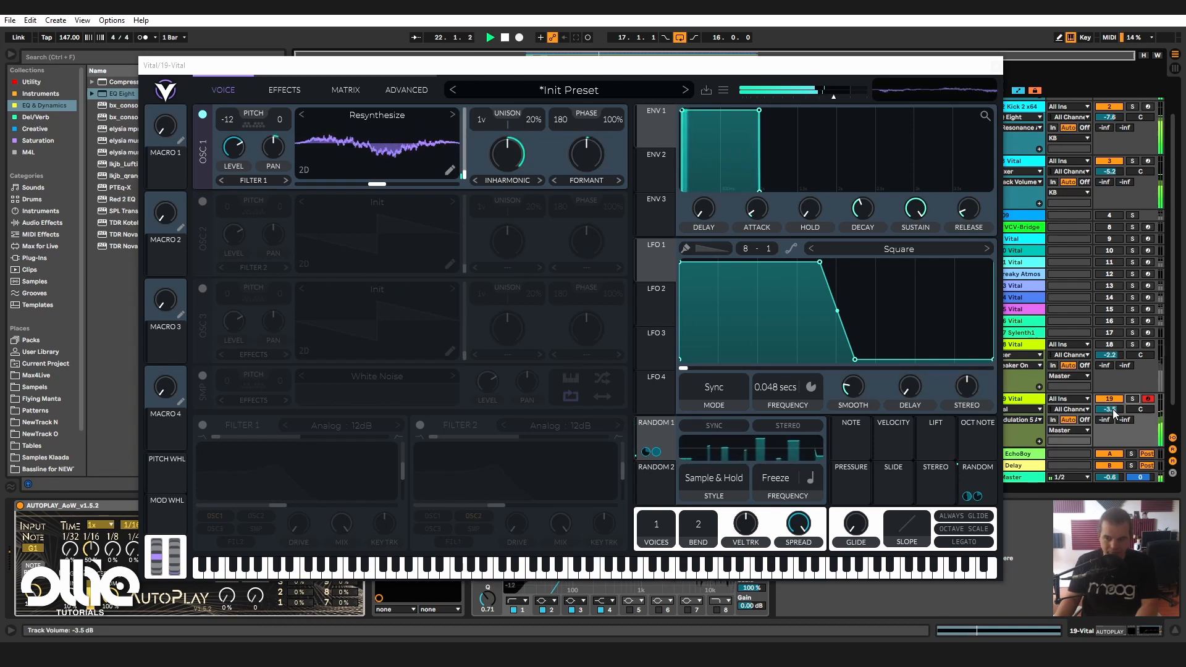
Set the delay's mix to 26.84% during playback, return to the oscillator settings and stop playback.
{"action": "left_click", "coordinate": [285, 89]}
{"action": "left_click_drag", "start_coordinate": [594, 200], "coordinate": [593, 199]}
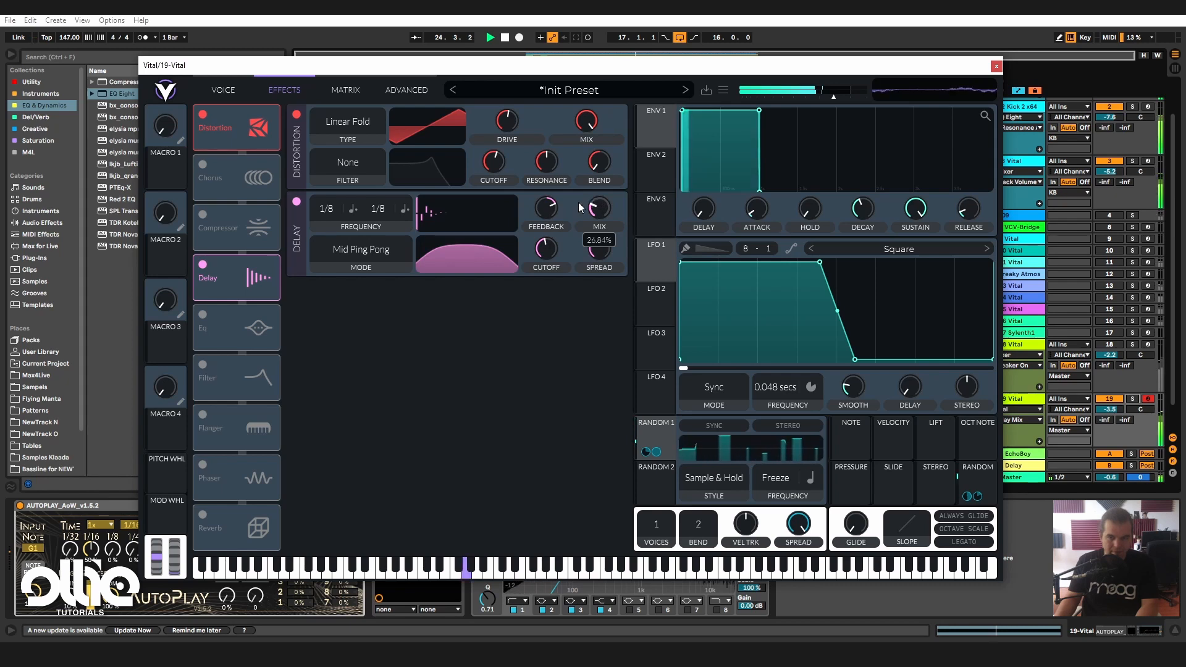
{"action": "left_click", "coordinate": [223, 90]}
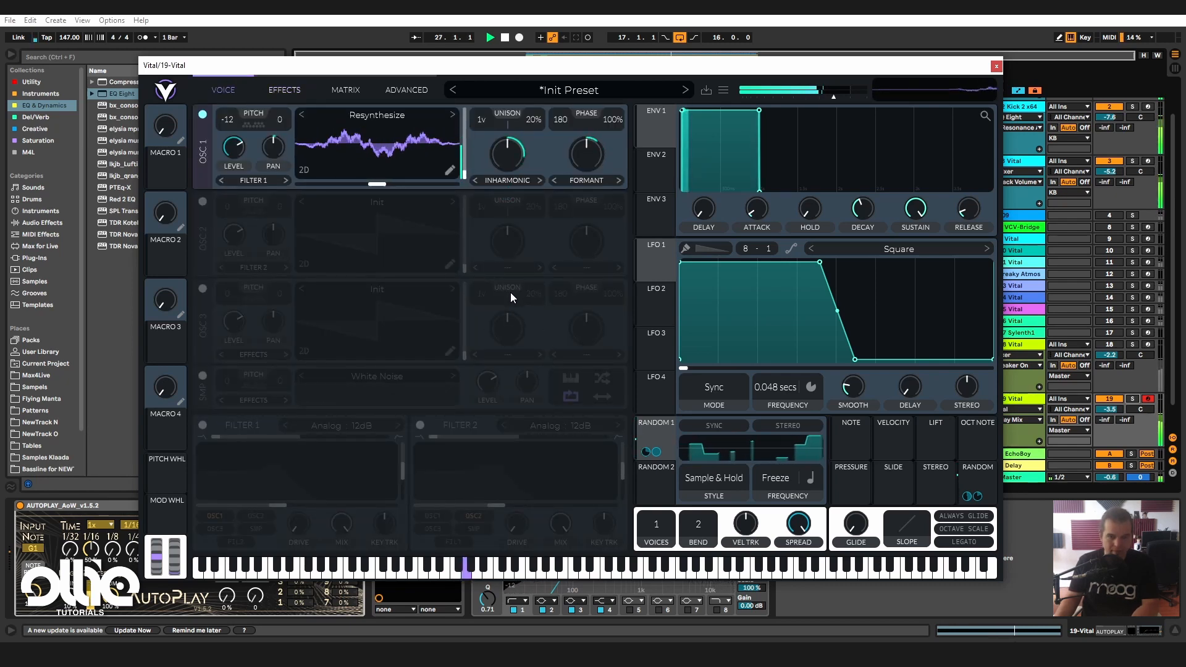
{"action": "key", "text": "space"}
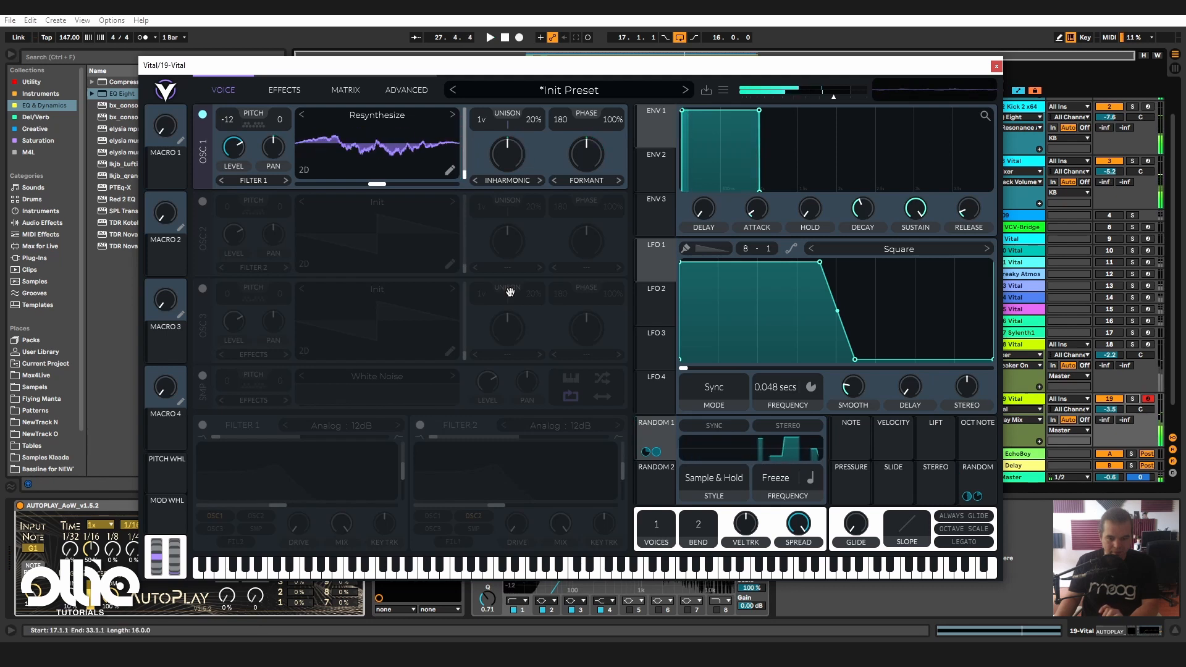